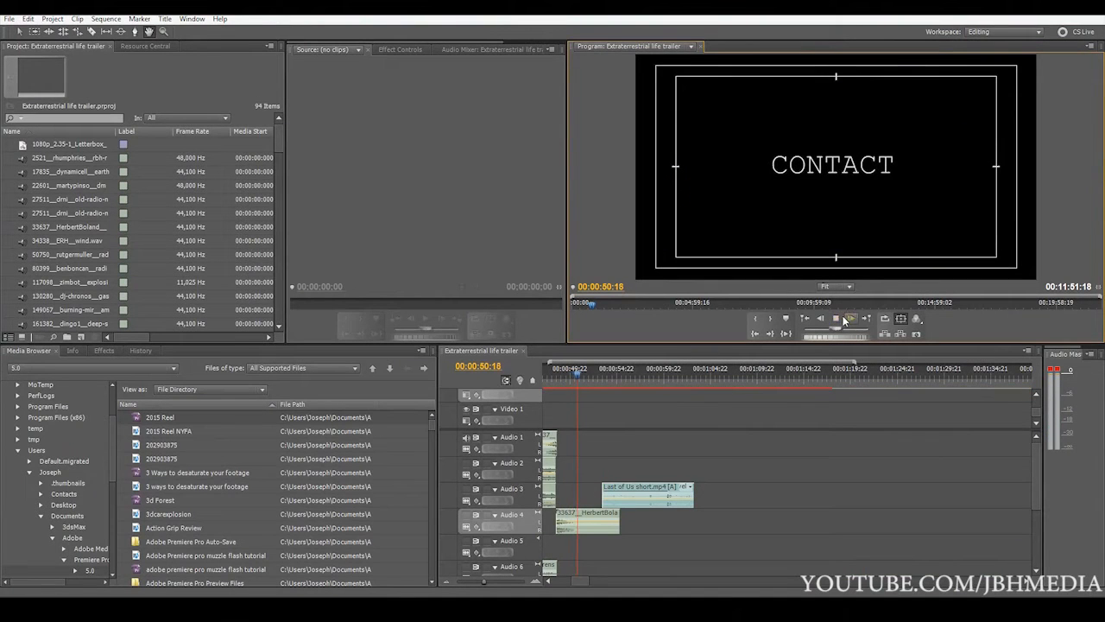
# Stop the playback and look over how the audio clips are layered across the trailer's timeline
pyautogui.click(844, 319)
pyautogui.moveTo(484, 584); pyautogui.dragTo(479, 585)
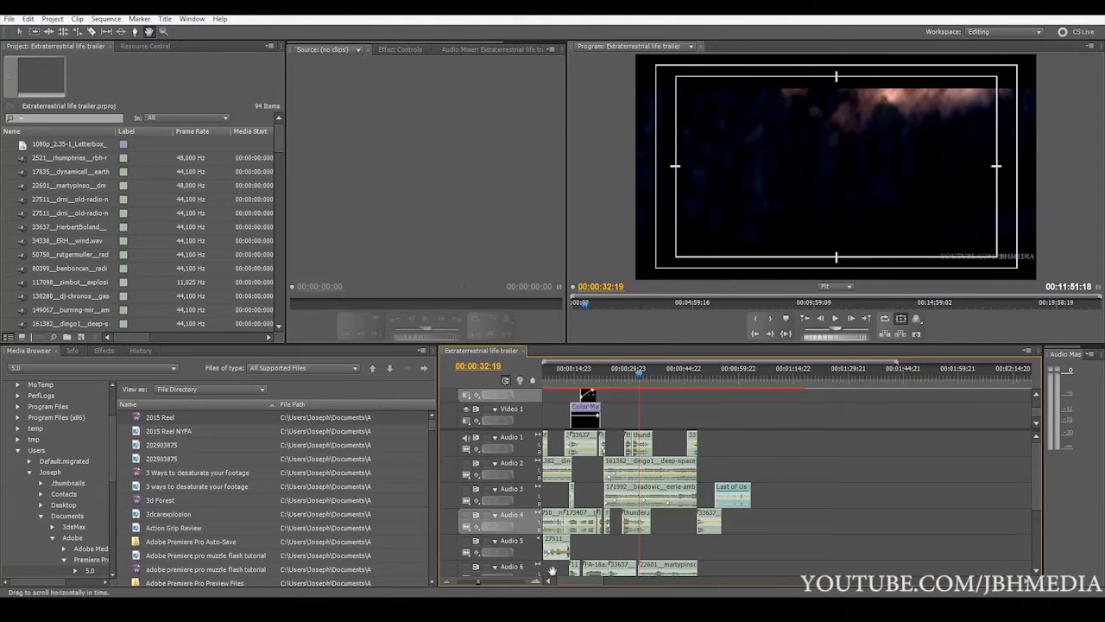
pyautogui.moveTo(490, 584); pyautogui.dragTo(493, 585)
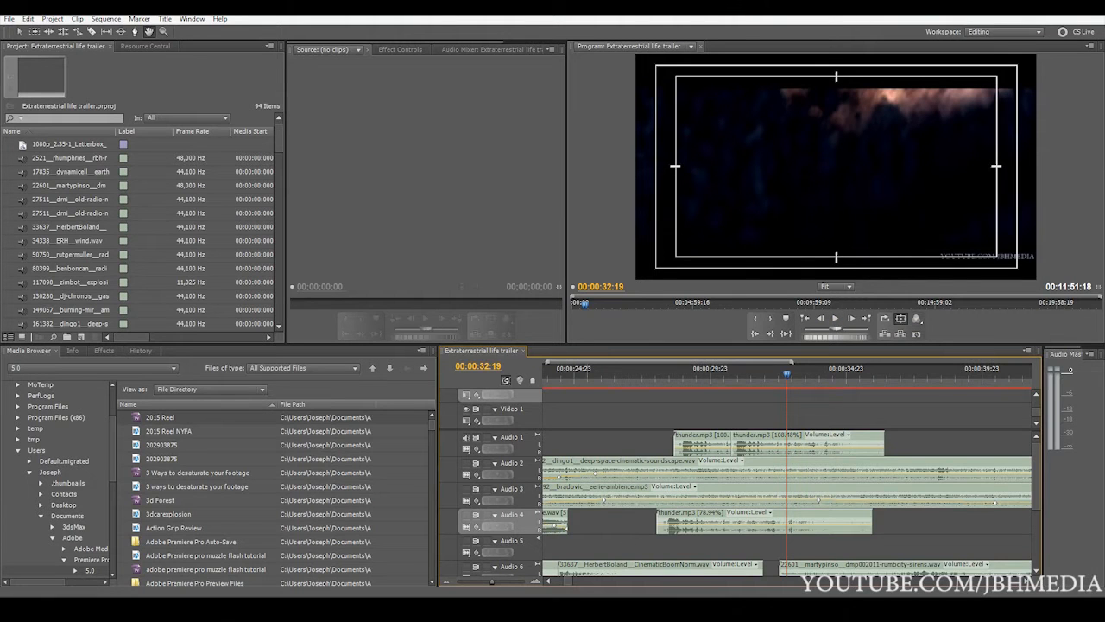
pyautogui.moveTo(489, 589); pyautogui.dragTo(481, 589)
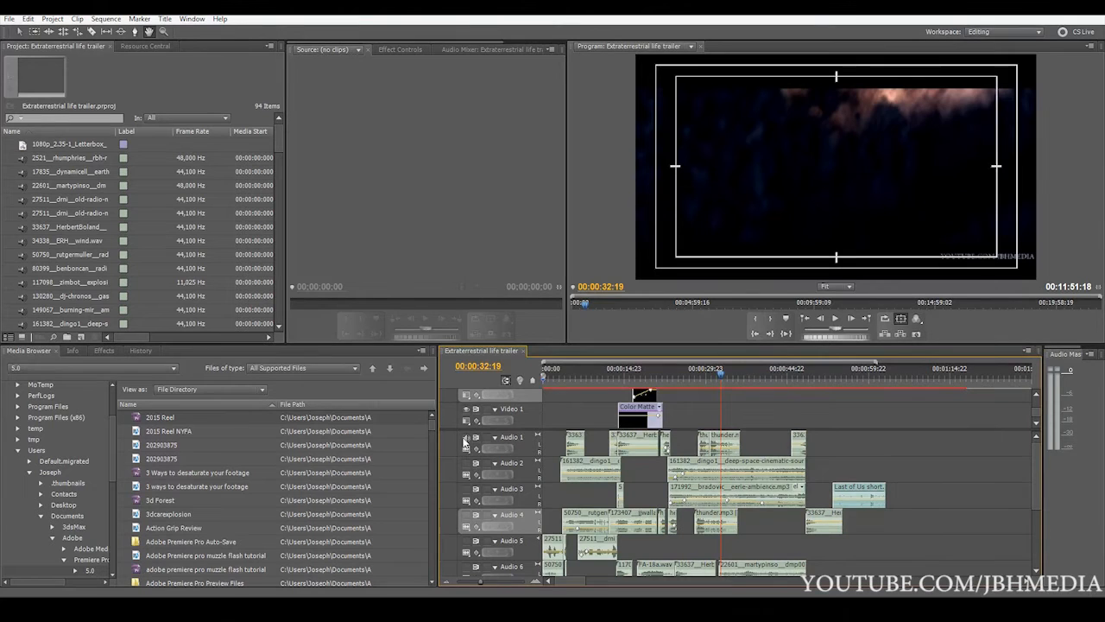
# Play the trailer from the start with only Audio 2 audible and stop at the "In 2015" title
pyautogui.press('Home')
pyautogui.press('space')
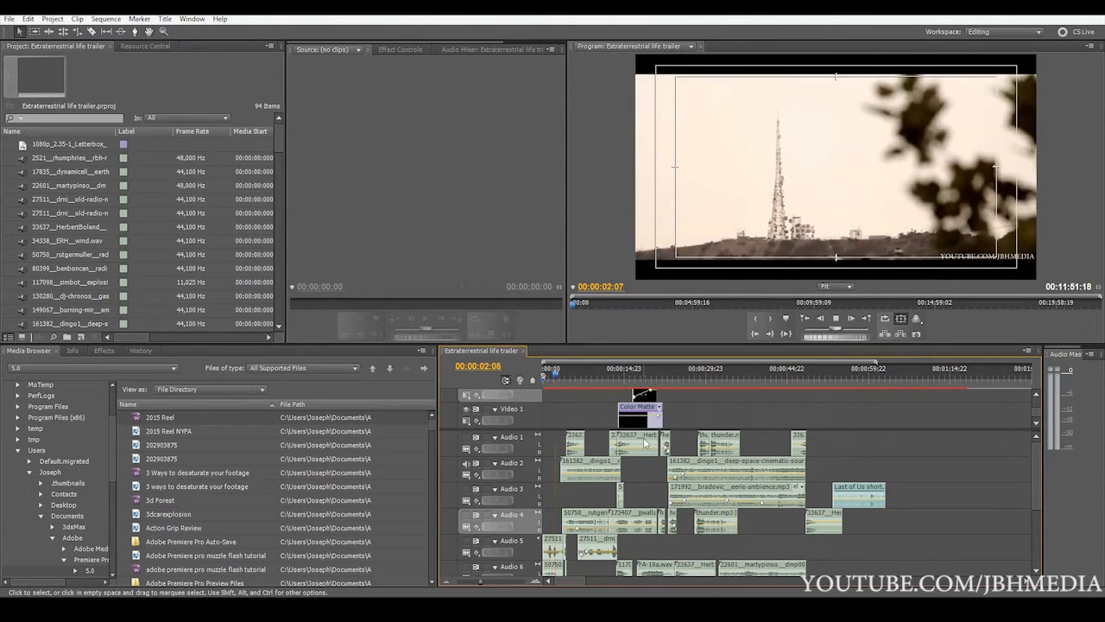
pyautogui.moveTo(485, 587); pyautogui.dragTo(493, 583)
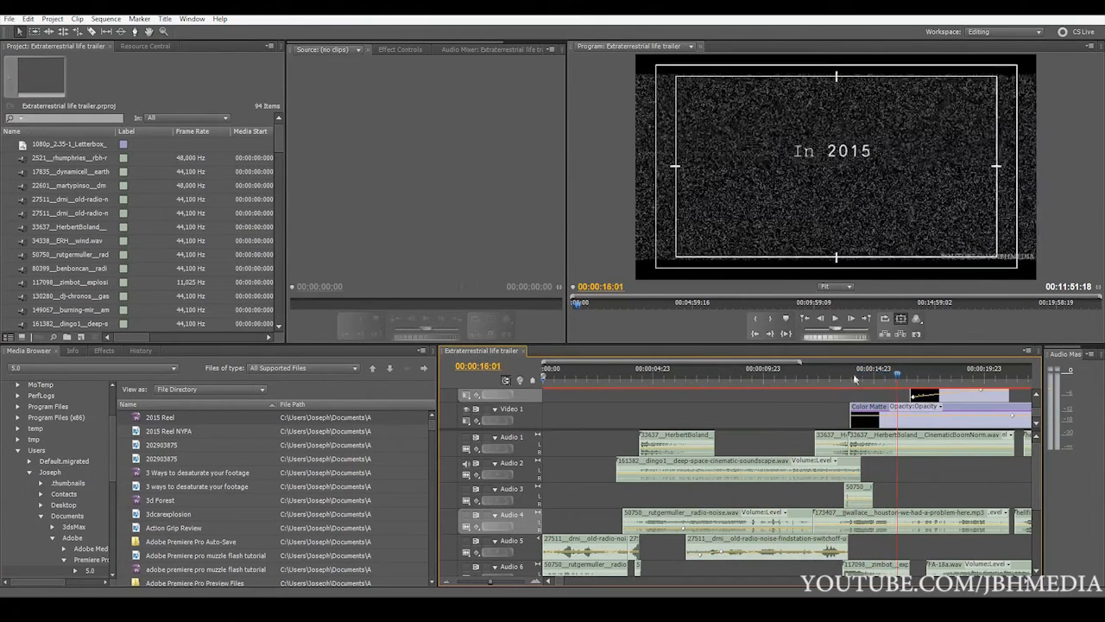
pyautogui.press('space')
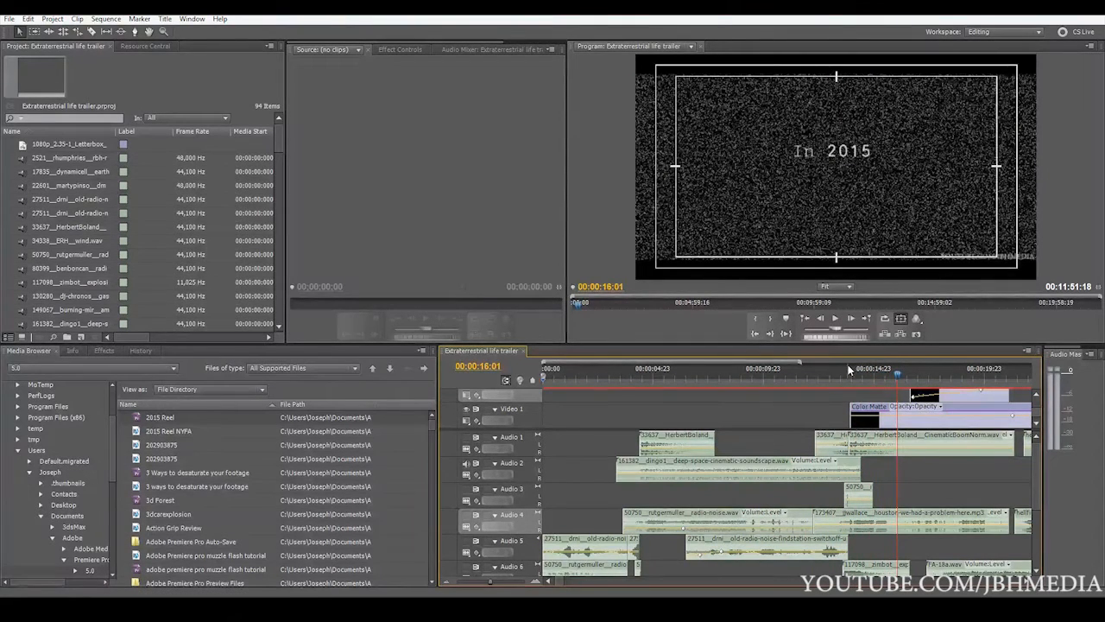
# Select the second CinematicBoomNorm clip on Audio 1 and play on from 00:00:16:01 to the "CONTACT" title
pyautogui.click(859, 442)
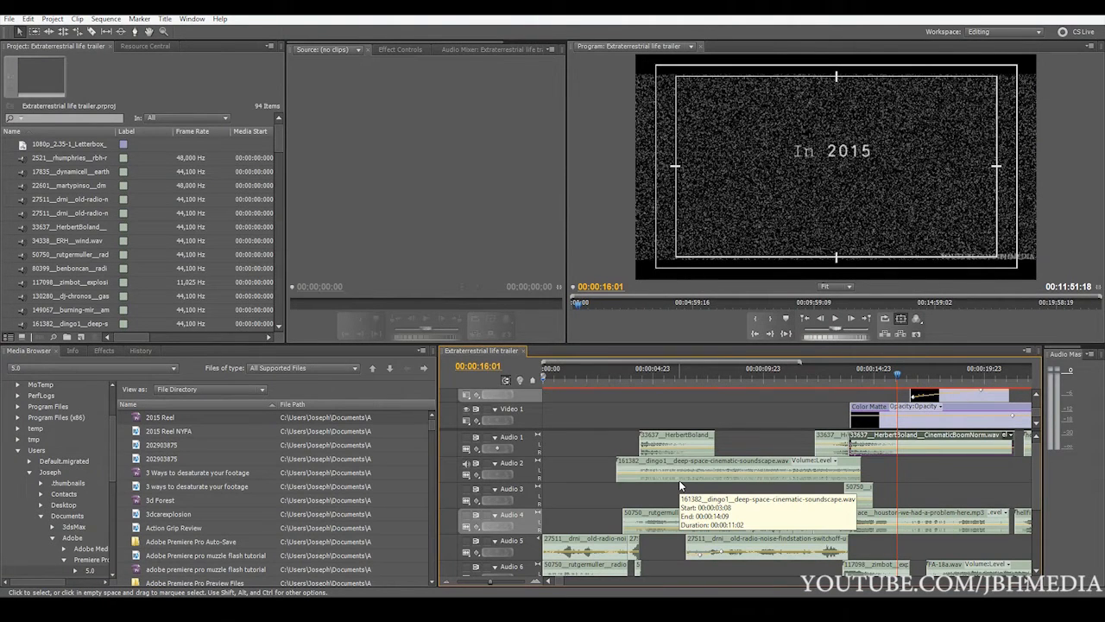
pyautogui.press('space')
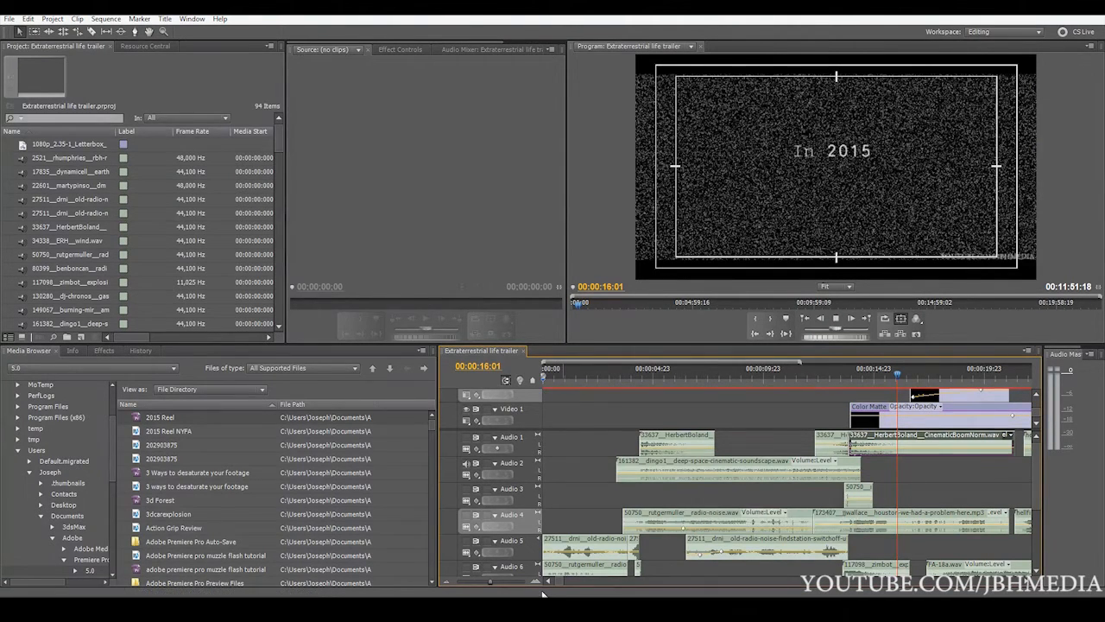
pyautogui.moveTo(490, 580); pyautogui.dragTo(484, 580)
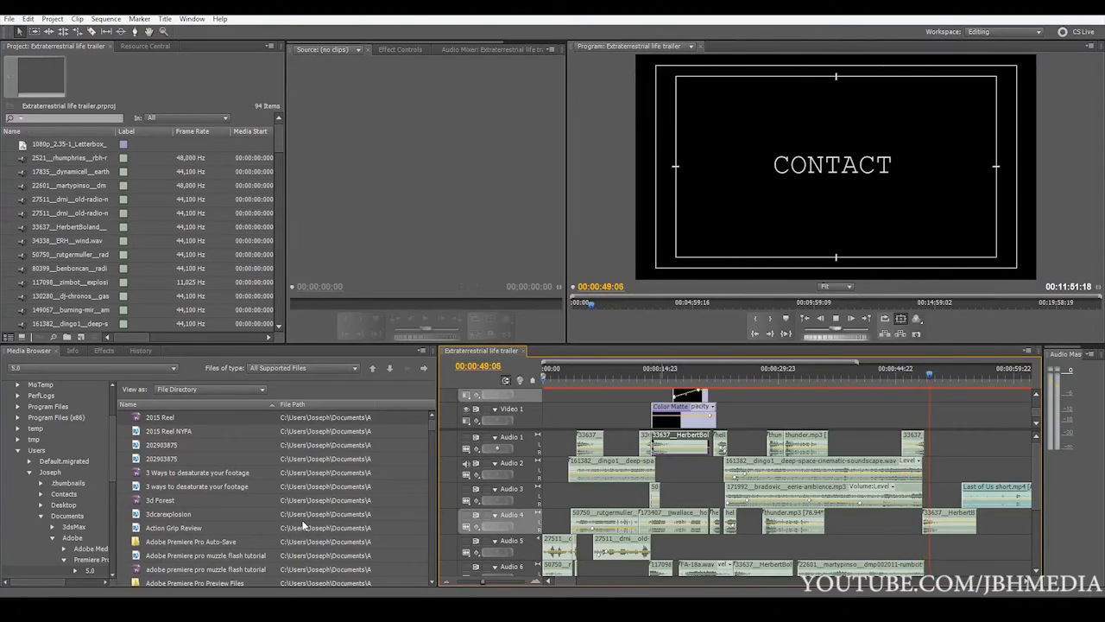
pyautogui.press('space')
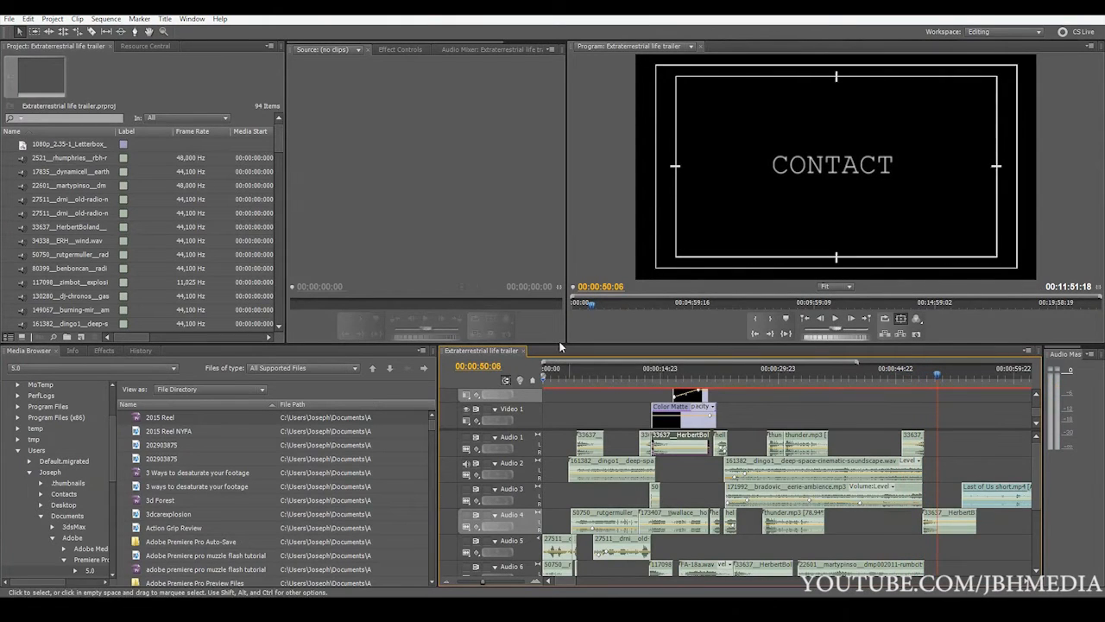
# Play the trailer from the beginning with only Audio 3 audible and move the playhead to 00:00:14:09
pyautogui.press('Home')
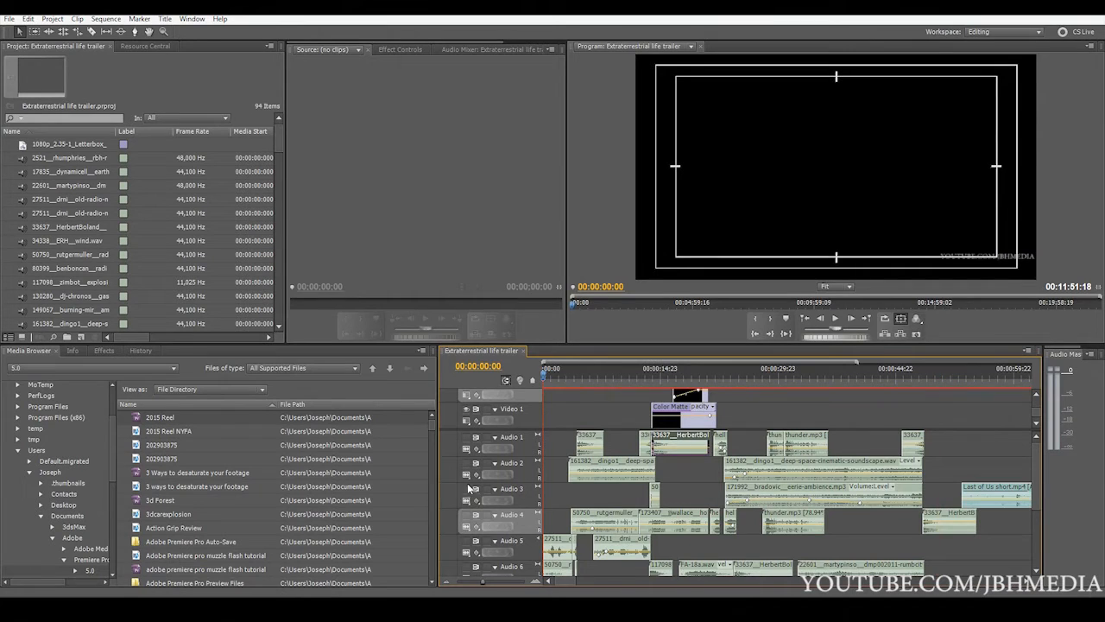
pyautogui.press('space')
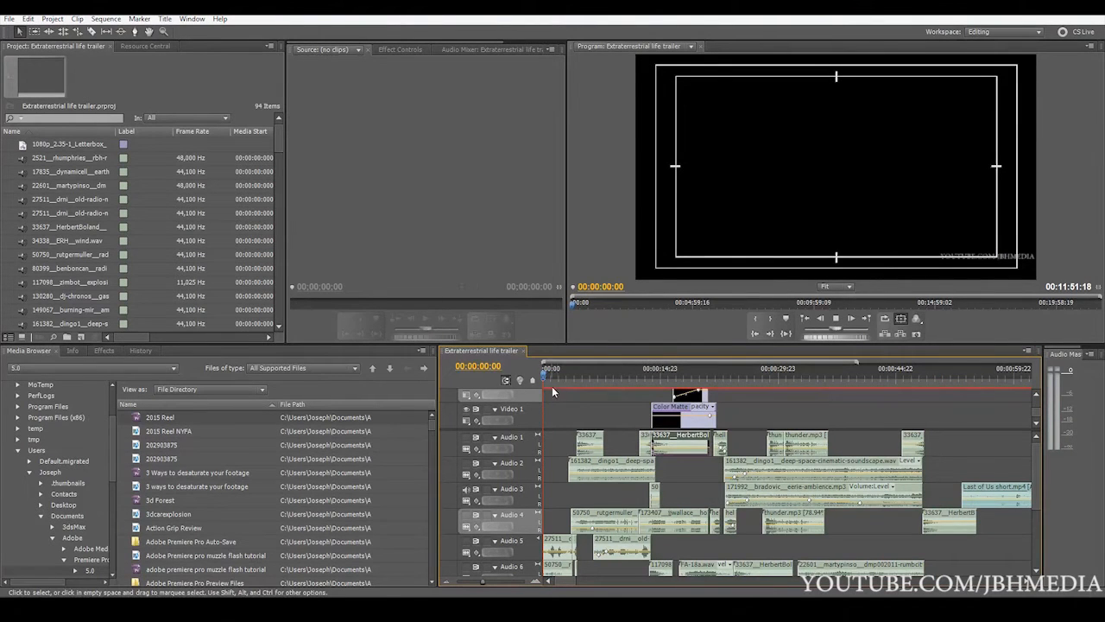
pyautogui.moveTo(546, 375); pyautogui.dragTo(587, 369)
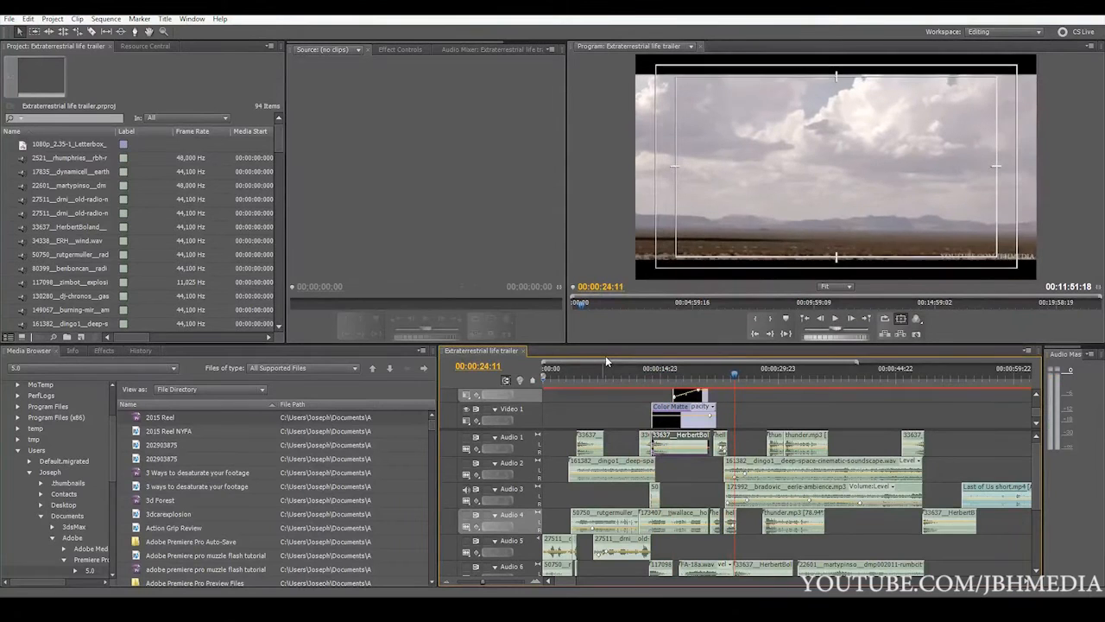
pyautogui.click(654, 373)
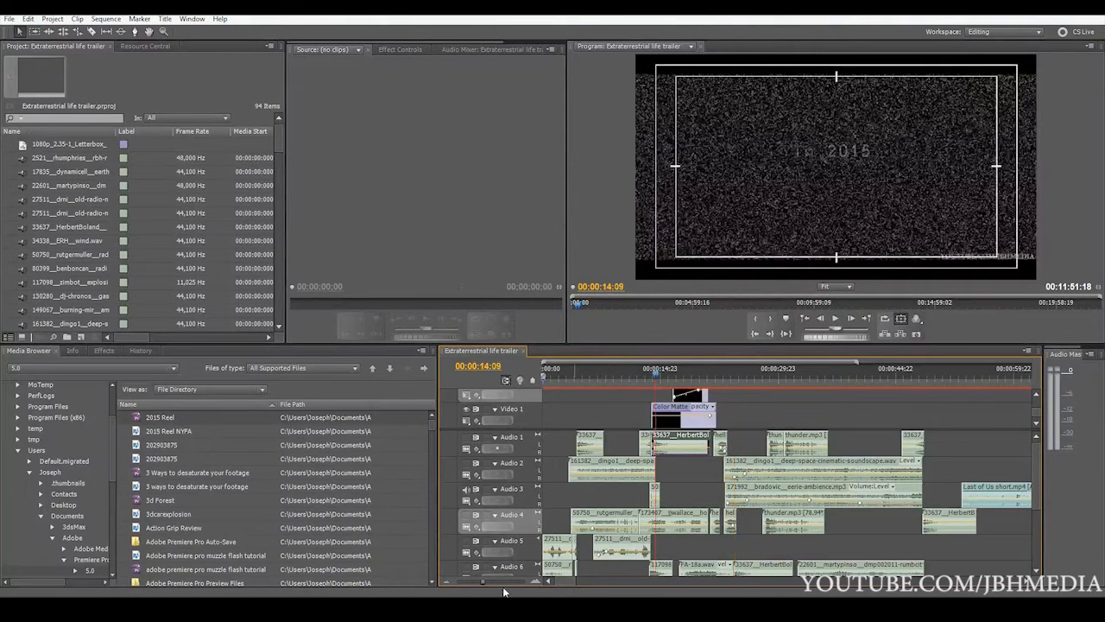
# Select the eerie-ambience clip on Audio 3 and listen to it from just before its start, around 00:00:22:22
pyautogui.moveTo(499, 582)
pyautogui.mouseDown()
pyautogui.moveTo(510, 580)
pyautogui.moveTo(486, 582)
pyautogui.mouseUp()
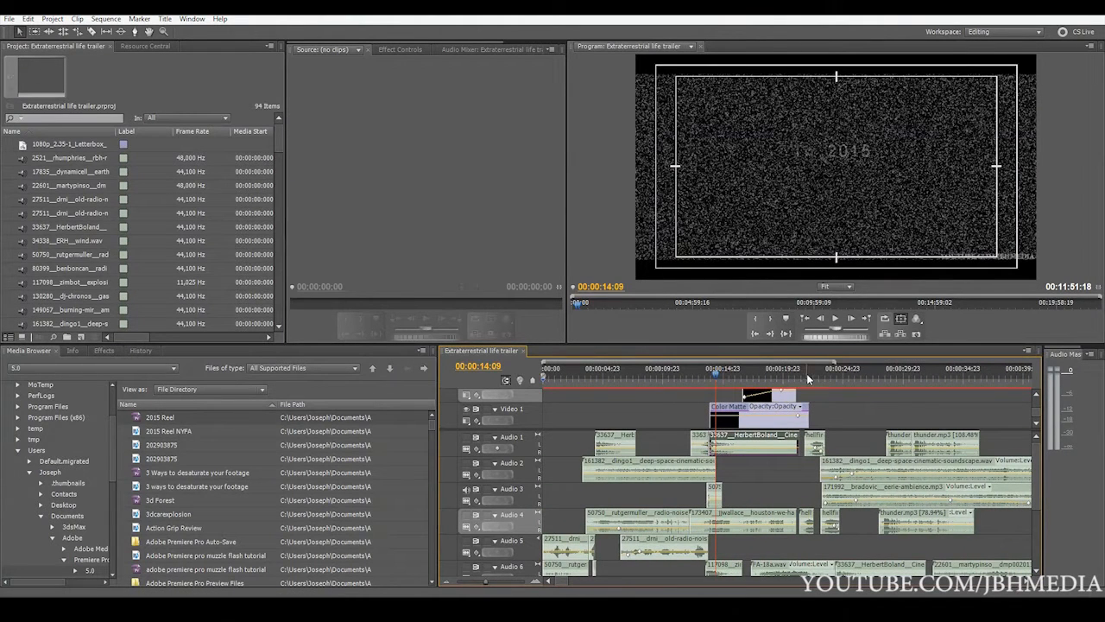
pyautogui.click(872, 481)
pyautogui.click(865, 491)
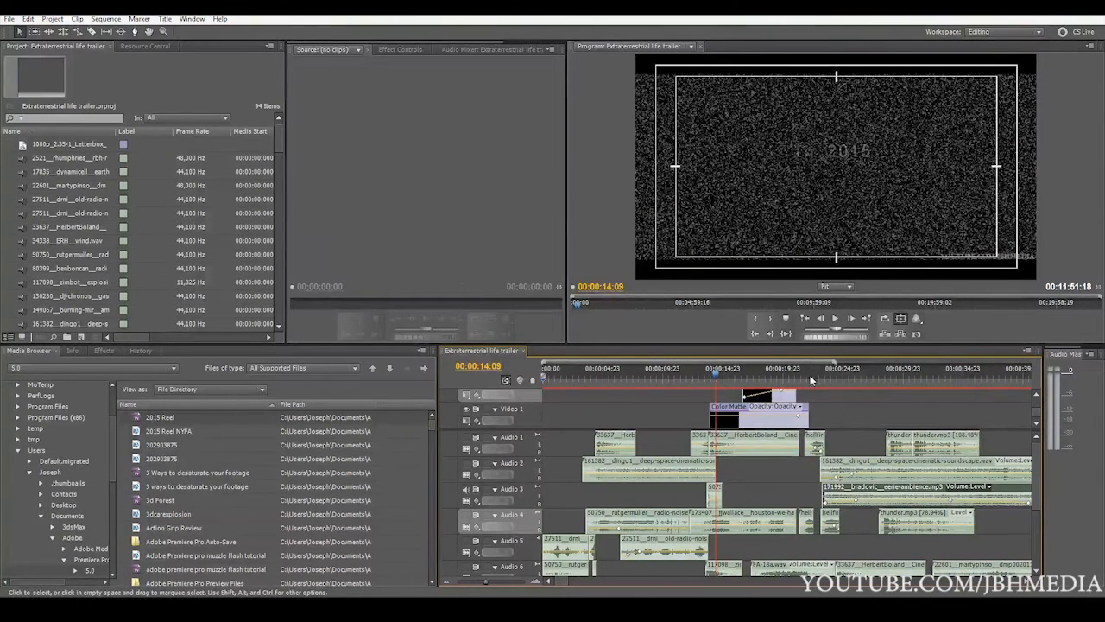
pyautogui.click(819, 374)
pyautogui.press('space')
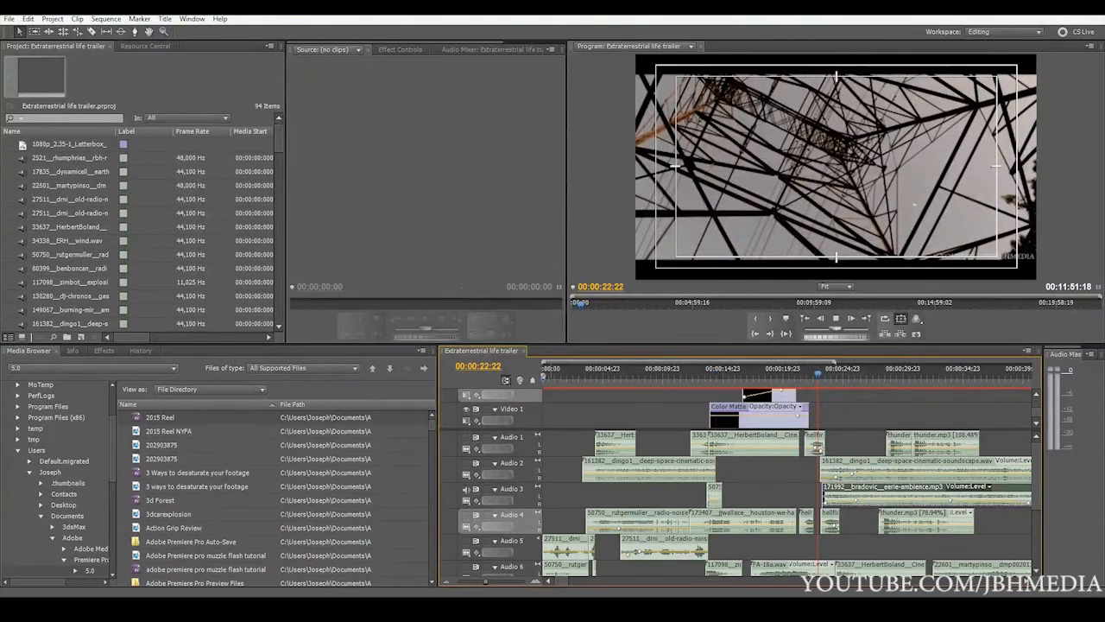
pyautogui.click(480, 583)
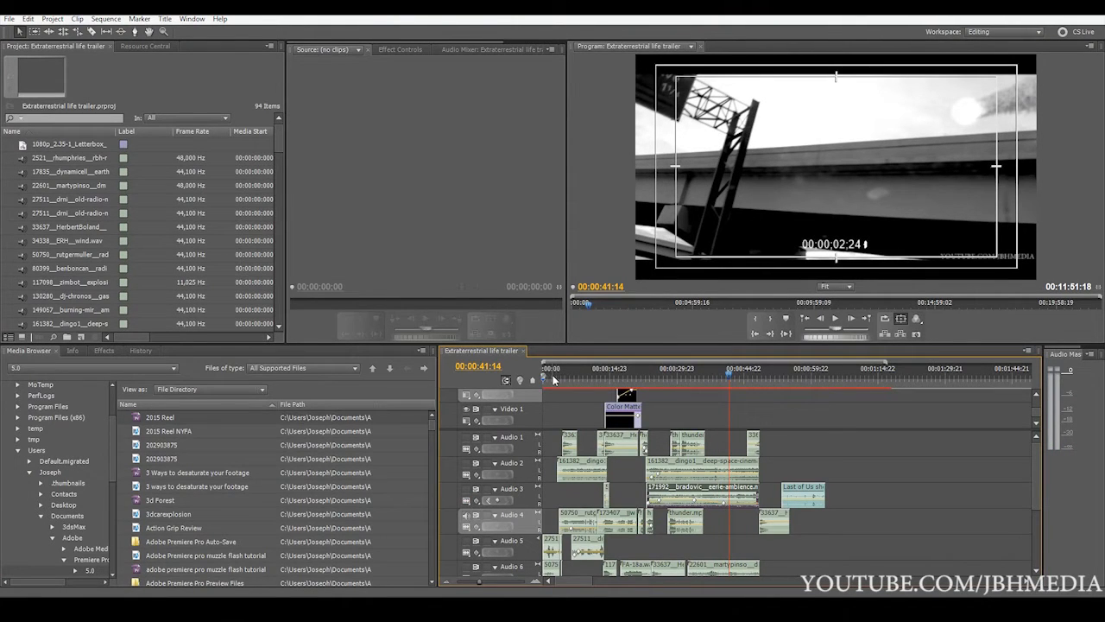
# Return to the start of the sequence and listen to Audio 4 alone up to the "In 2015" title
pyautogui.click(556, 376)
pyautogui.moveTo(487, 583); pyautogui.dragTo(484, 583)
pyautogui.moveTo(574, 378); pyautogui.dragTo(525, 396)
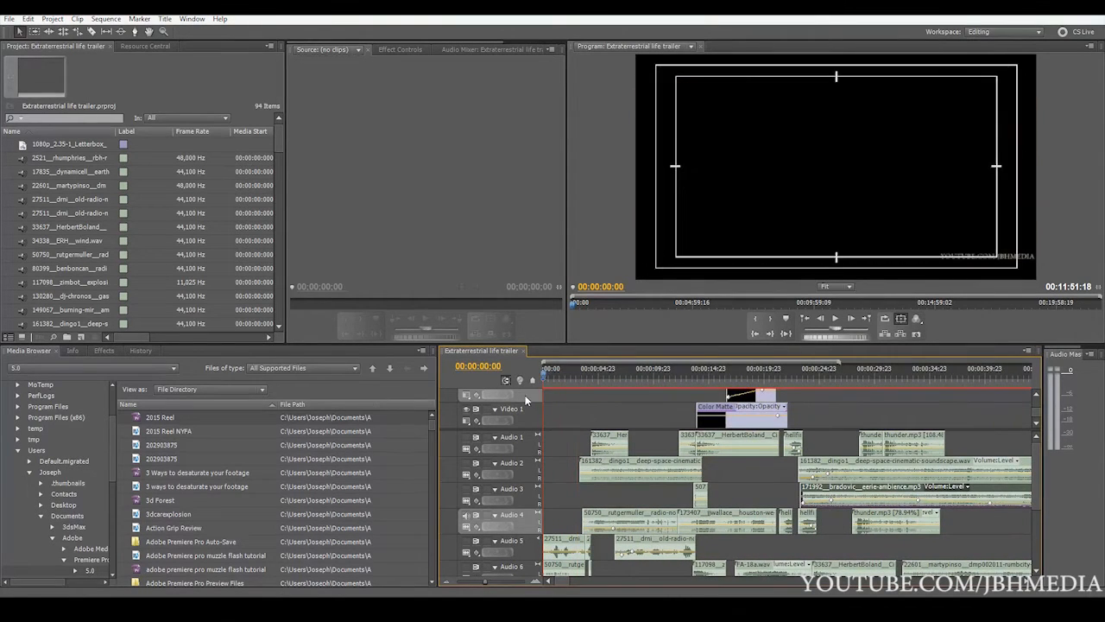
pyautogui.press('space')
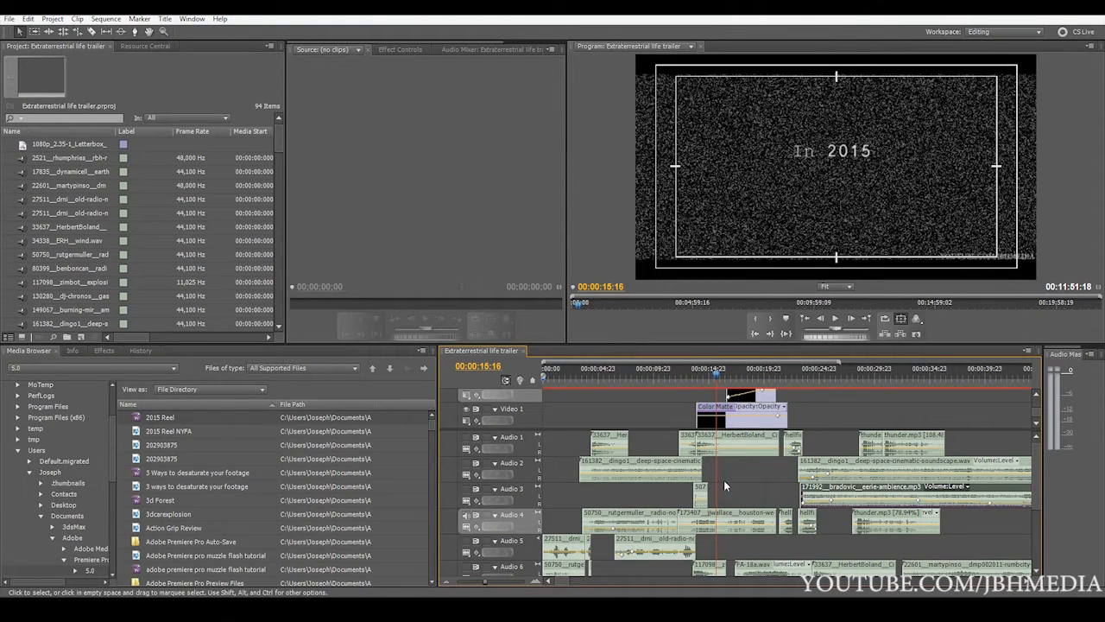
# Replay Audio 4 from 00:00:08:11, listening through the houston-we-had-a-problem clip to the aerial landscape shot
pyautogui.click(637, 378)
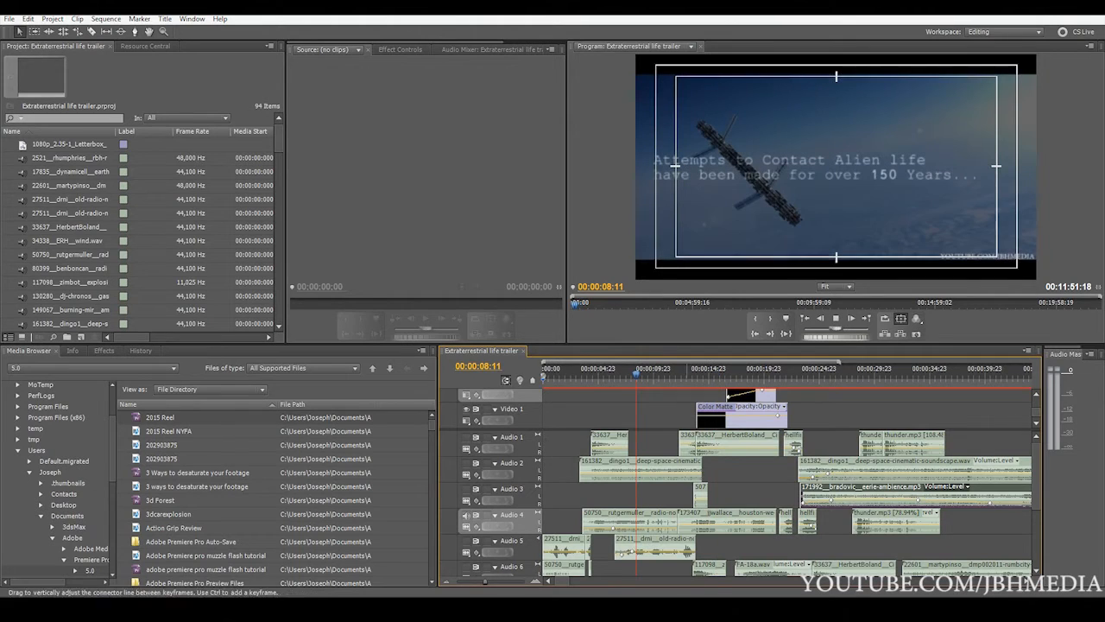
pyautogui.press('space')
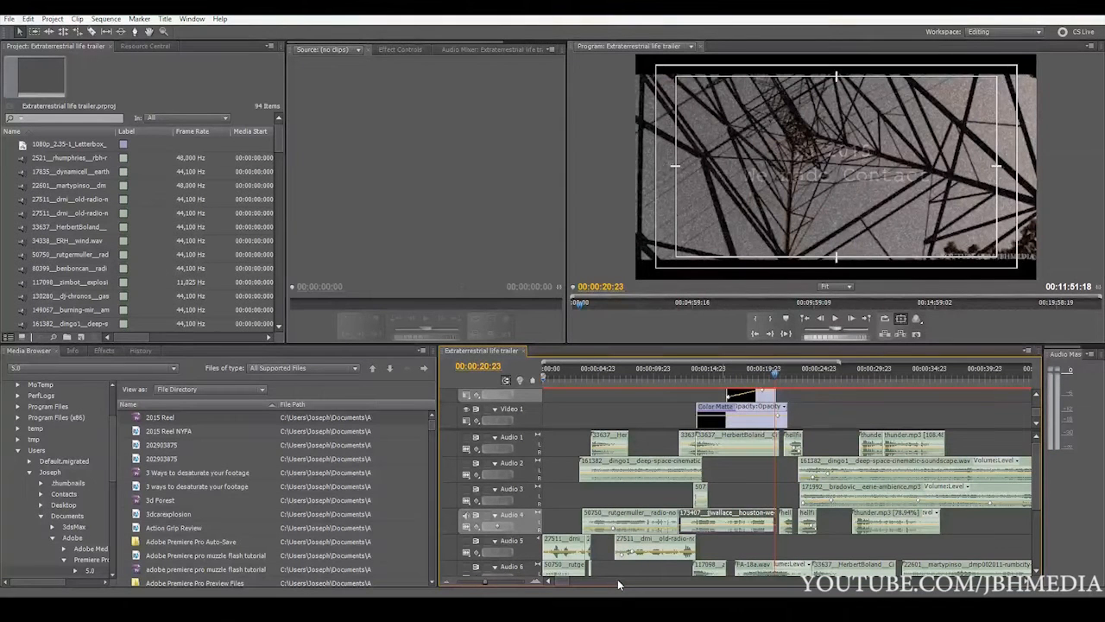
pyautogui.press('space')
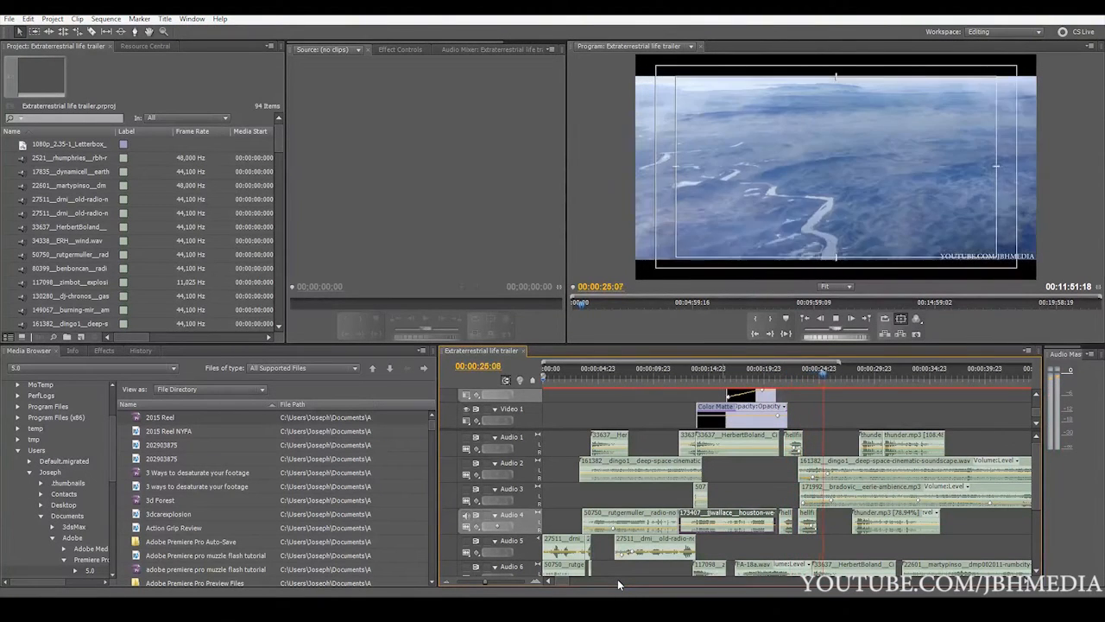
pyautogui.press('space')
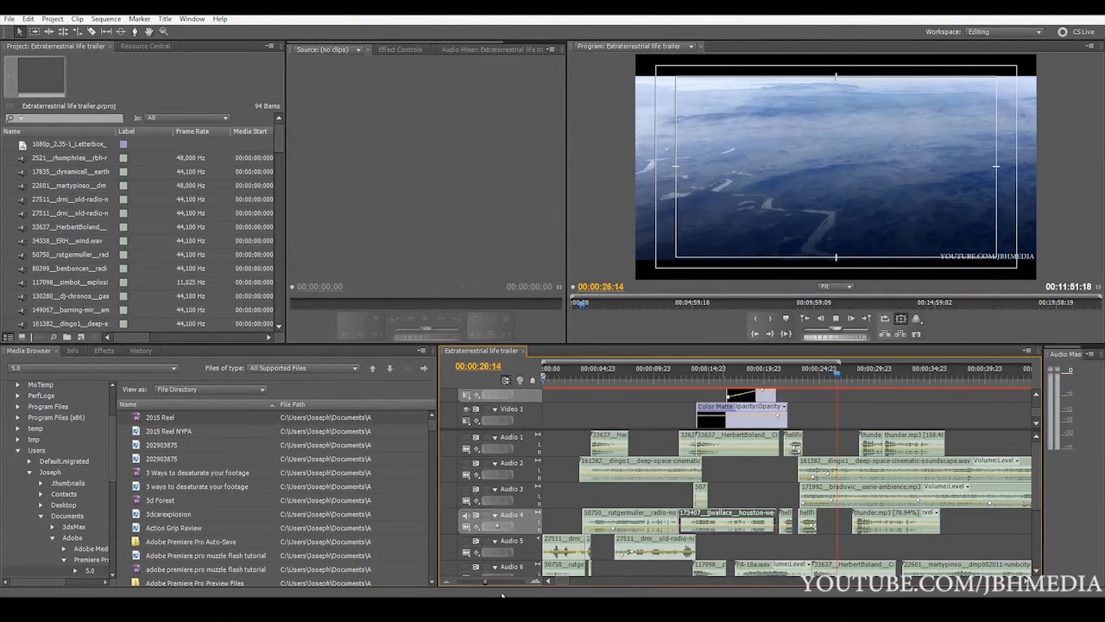
# Select the first hellfire.wav clip on Audio 4 and inspect the neighbouring hellfire.wav clips up close around 00:00:22:19
pyautogui.moveTo(487, 581); pyautogui.dragTo(495, 582)
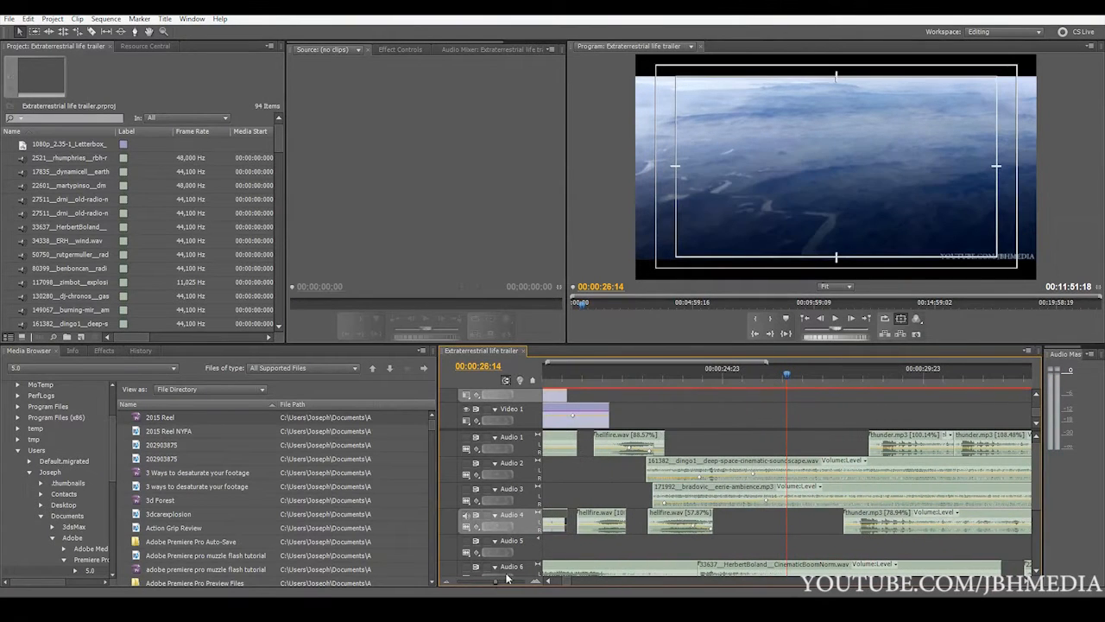
pyautogui.click(597, 522)
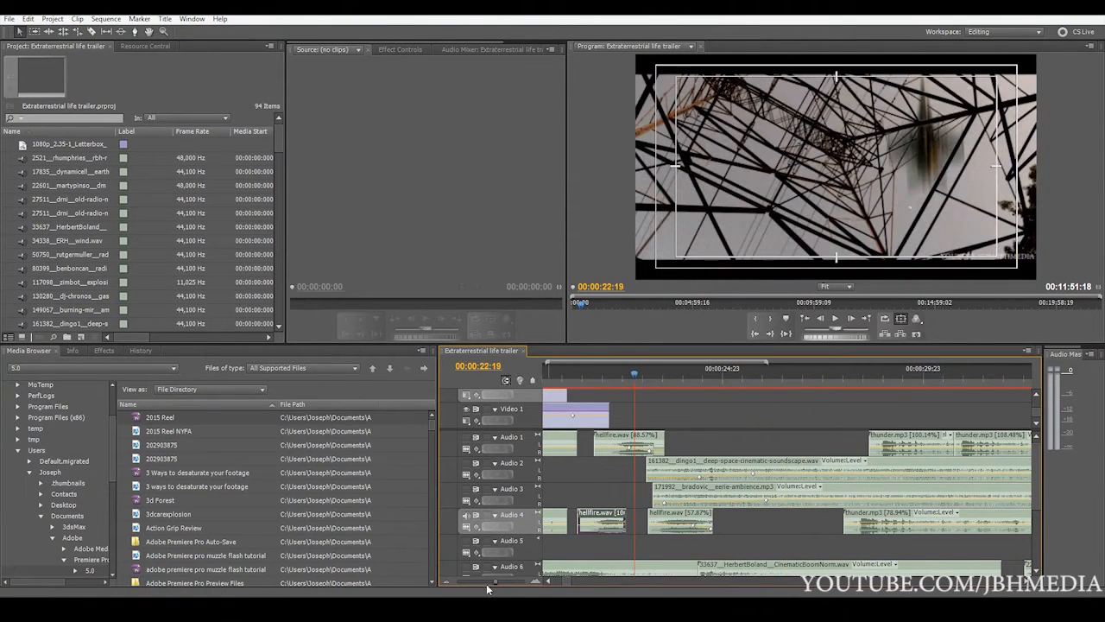
pyautogui.moveTo(502, 580); pyautogui.dragTo(505, 583)
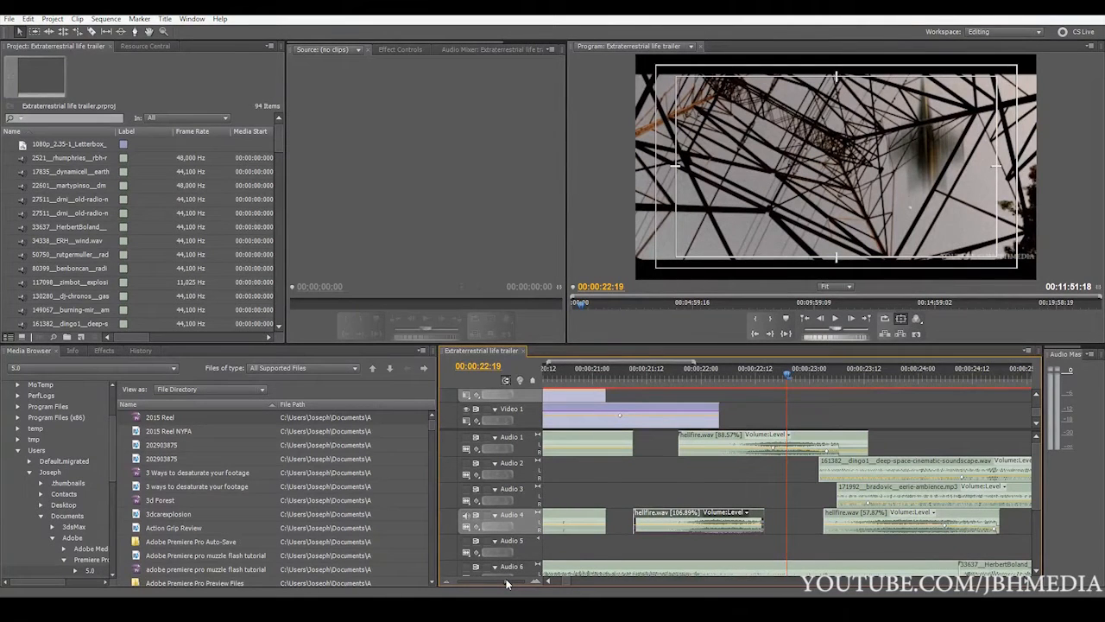
pyautogui.moveTo(506, 582); pyautogui.dragTo(506, 581)
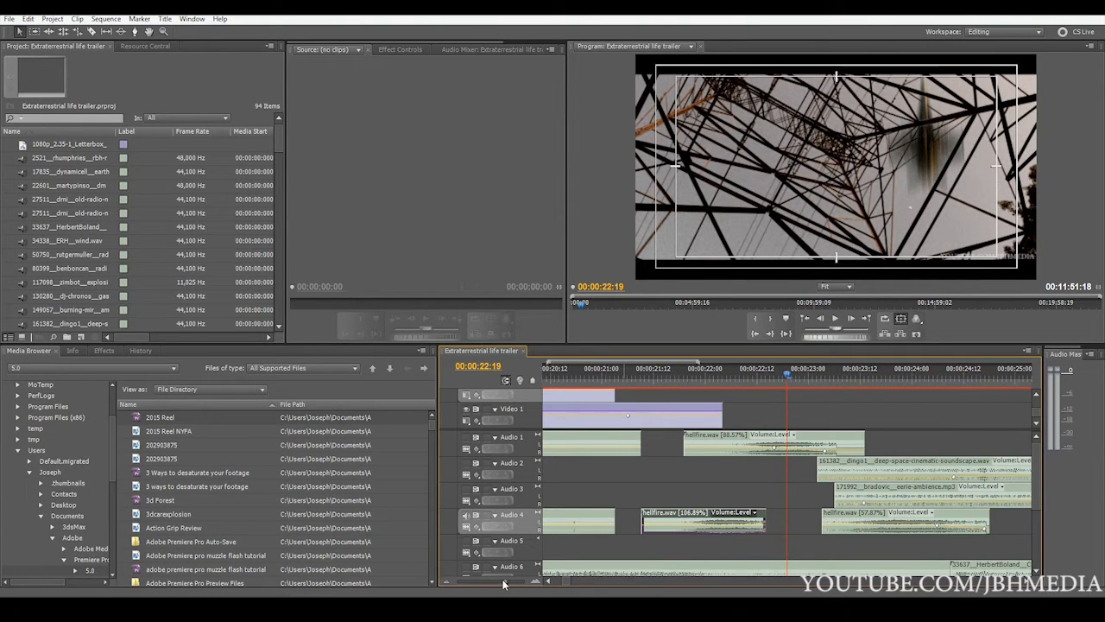
pyautogui.moveTo(503, 585); pyautogui.dragTo(488, 588)
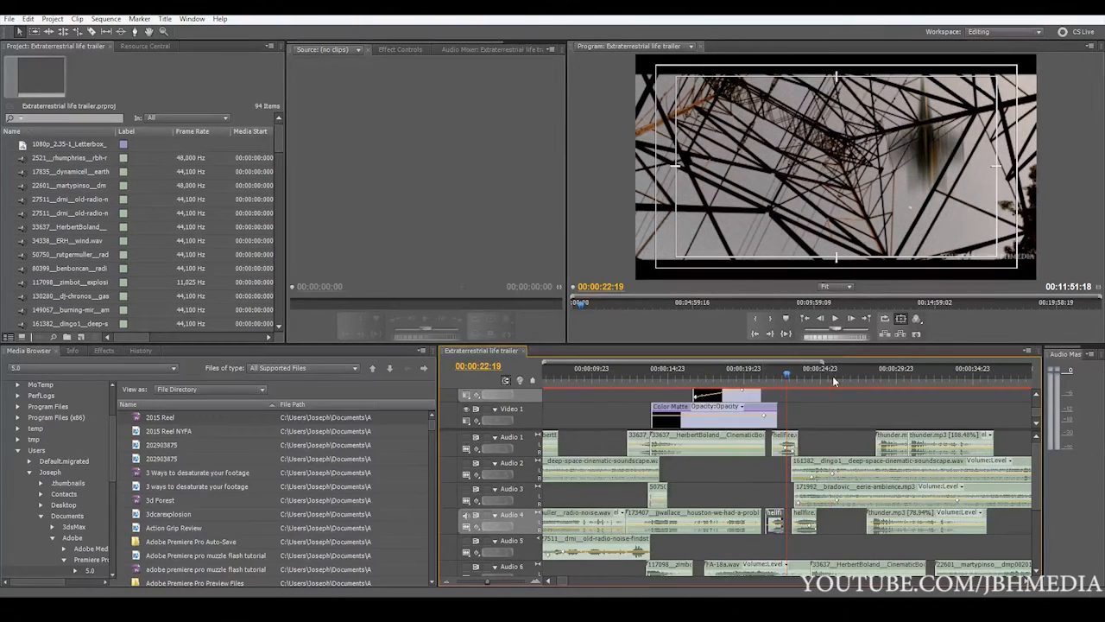
# Play the rest of Audio 4 from after the hellfire.wav clips through the thunder clip to the "CONTACT" title
pyautogui.click(830, 375)
pyautogui.press('space')
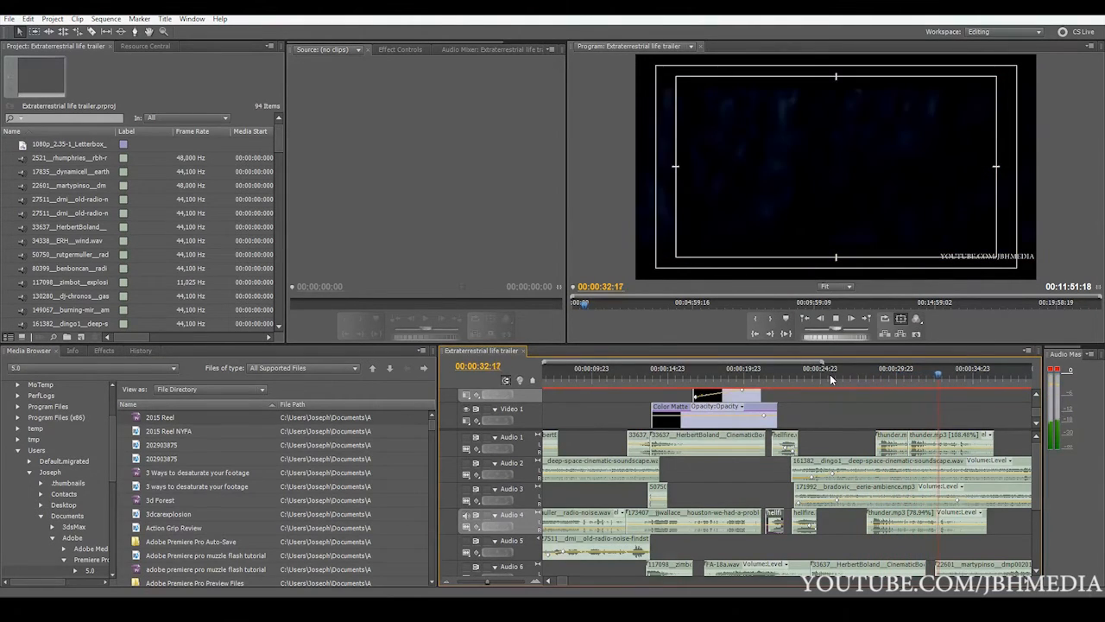
pyautogui.press('space')
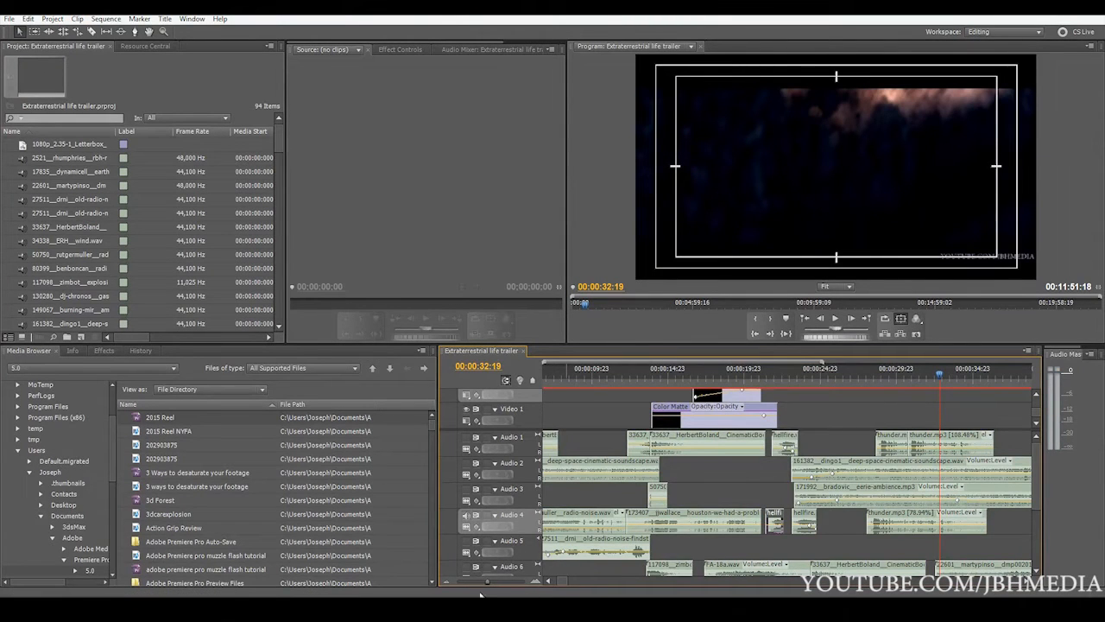
pyautogui.moveTo(483, 581); pyautogui.dragTo(483, 584)
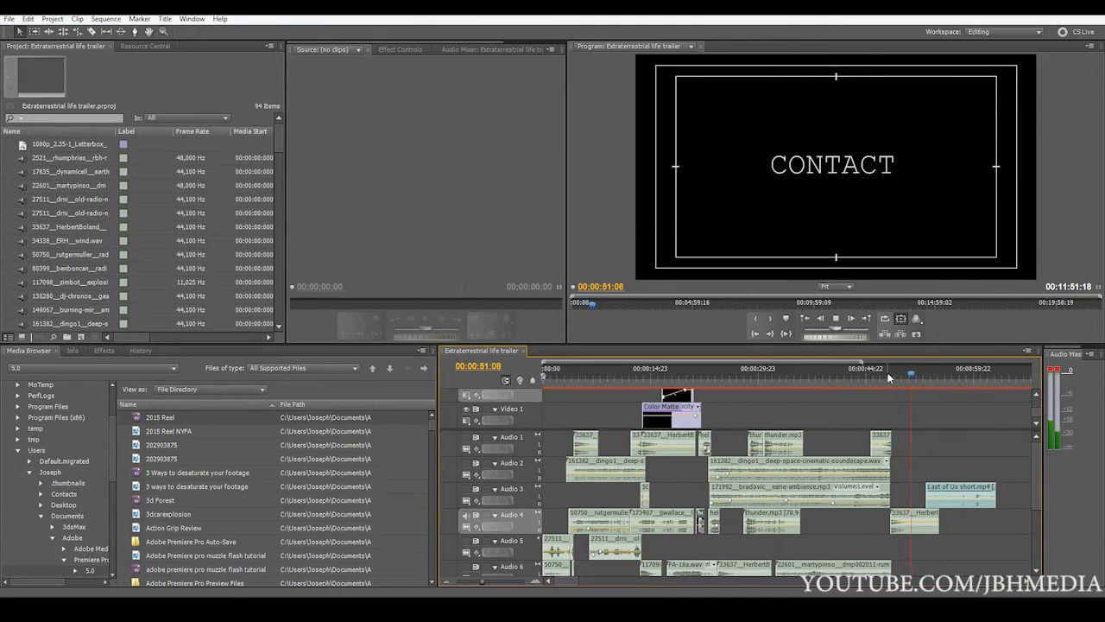
pyautogui.press('space')
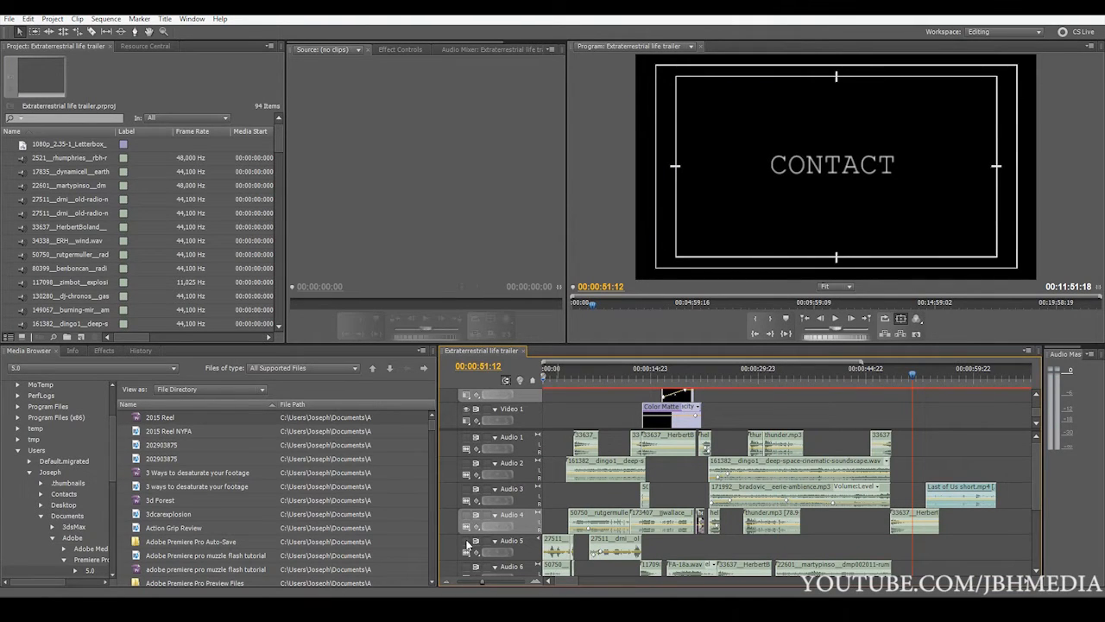
# Play the trailer from the start with only Audio 5 audible and pause at 00:00:05:13
pyautogui.moveTo(563, 372); pyautogui.dragTo(485, 395)
pyautogui.press('space')
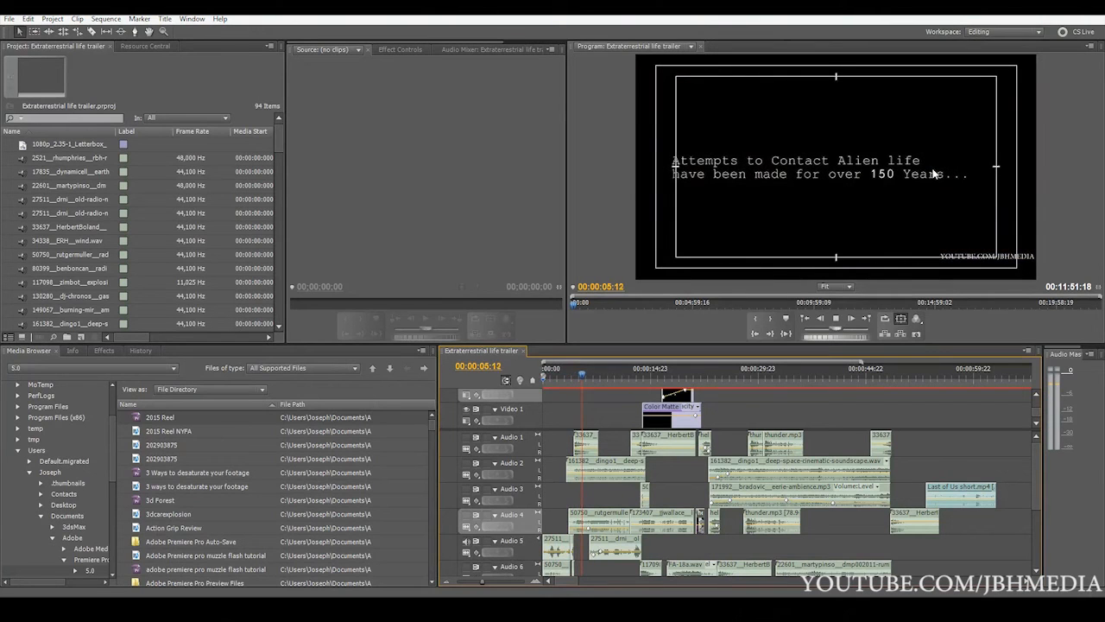
pyautogui.press('space')
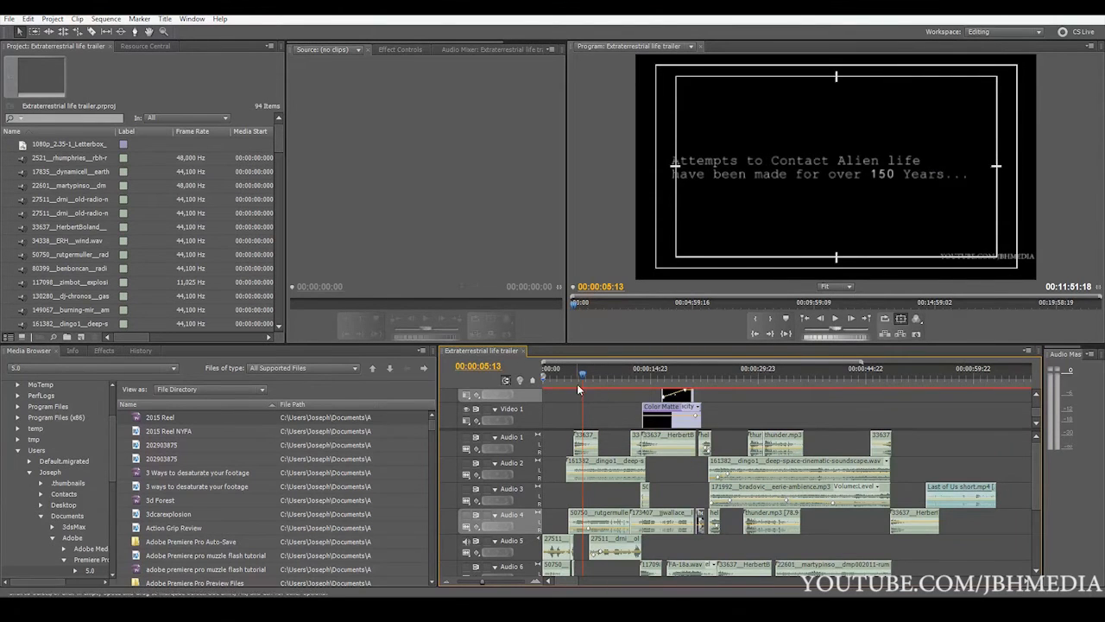
# Select the first two old-radio-noise clips on Audio 5 in turn, and inspect the short one up close around 00:00:04:01
pyautogui.click(500, 580)
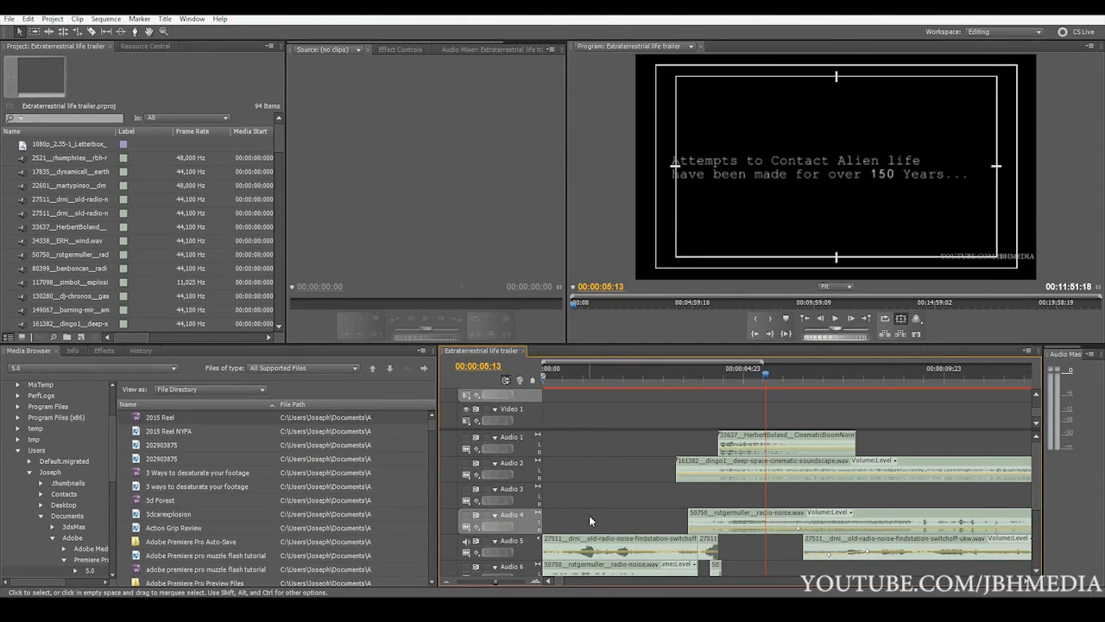
pyautogui.click(641, 540)
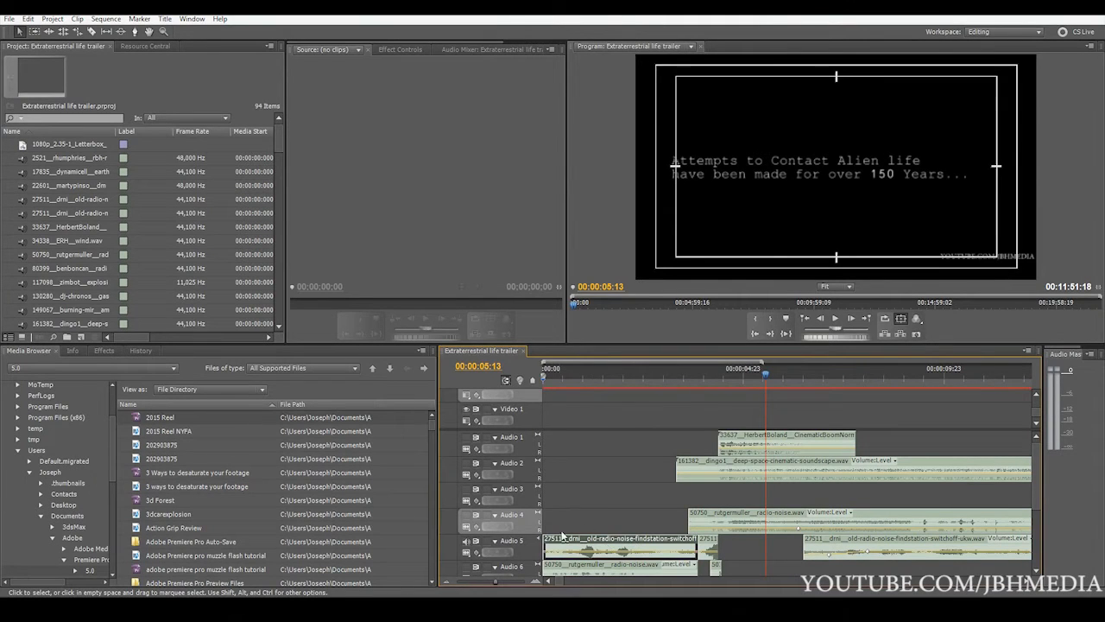
pyautogui.moveTo(497, 584); pyautogui.dragTo(495, 586)
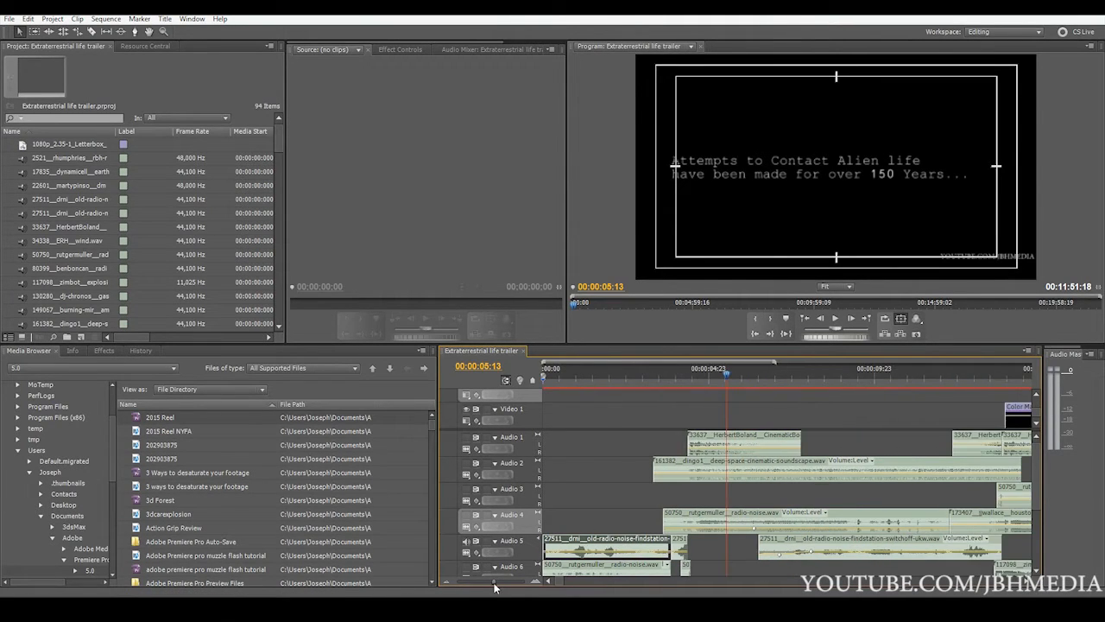
pyautogui.click(679, 546)
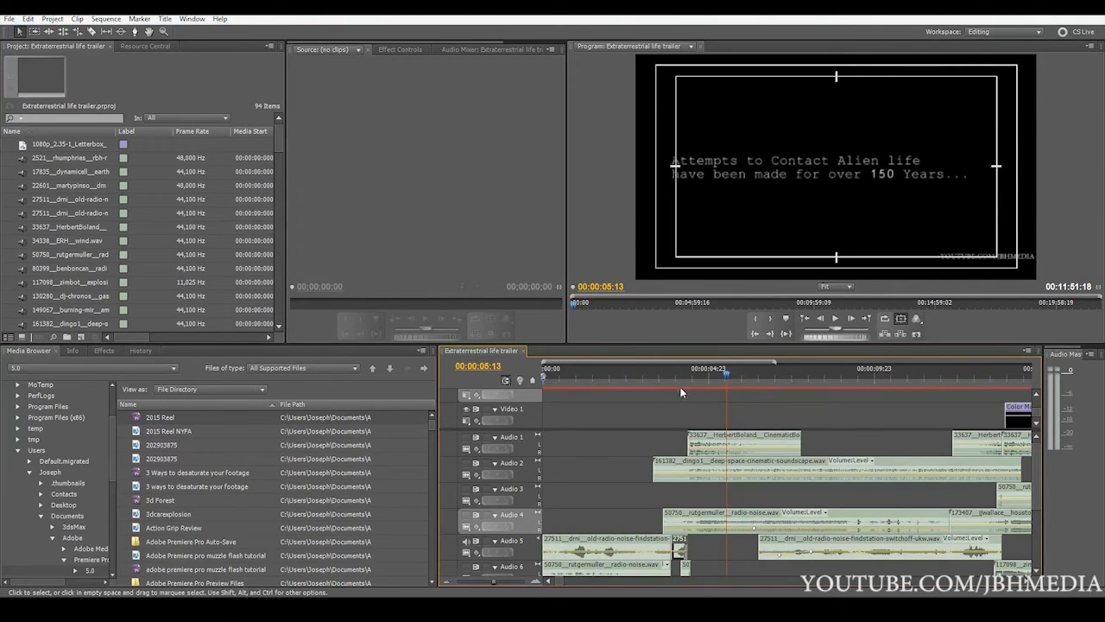
pyautogui.click(680, 387)
pyautogui.moveTo(506, 585)
pyautogui.mouseDown()
pyautogui.moveTo(518, 584)
pyautogui.moveTo(500, 584)
pyautogui.mouseUp()
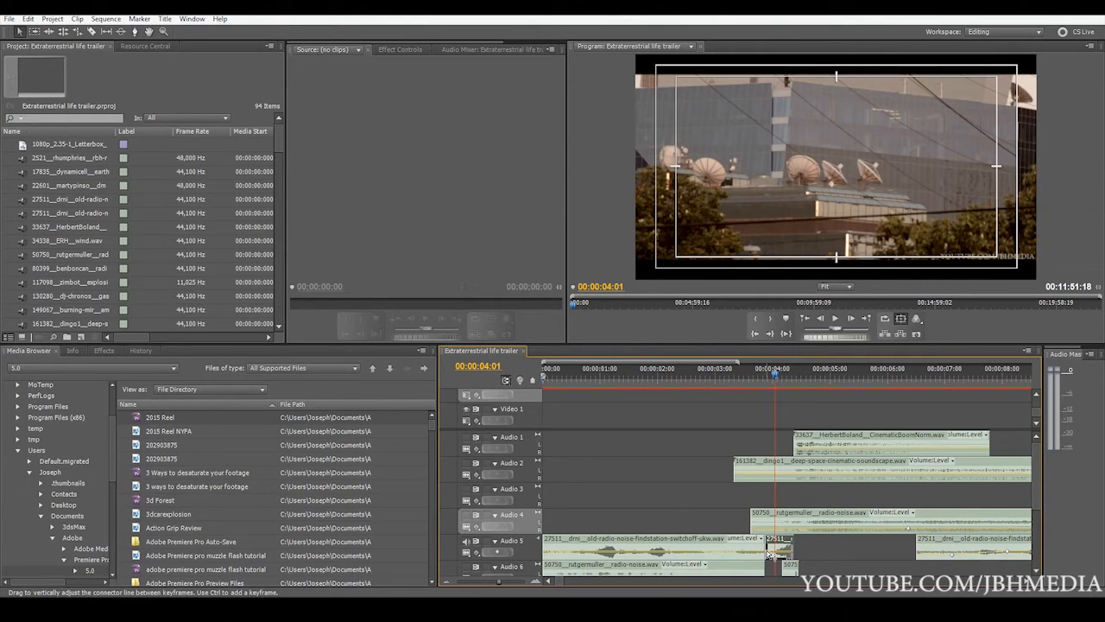
# Play Audio 5 from the short radio-noise clip at 00:00:03:22 through the last old-radio-noise clip to 00:00:14:09
pyautogui.click(768, 381)
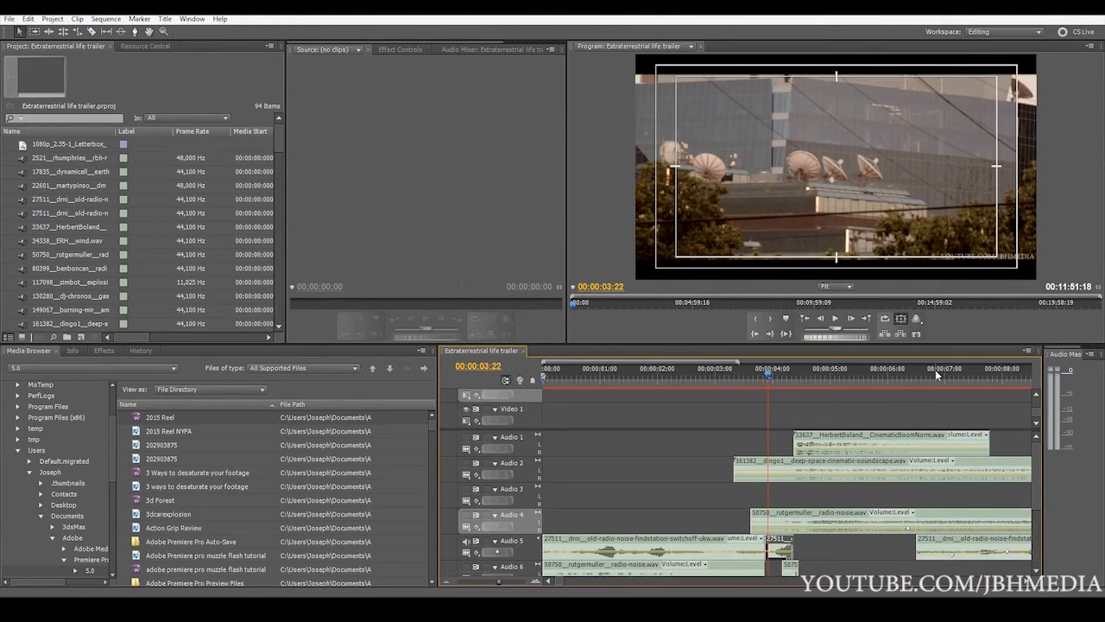
pyautogui.press('space')
pyautogui.press('space')
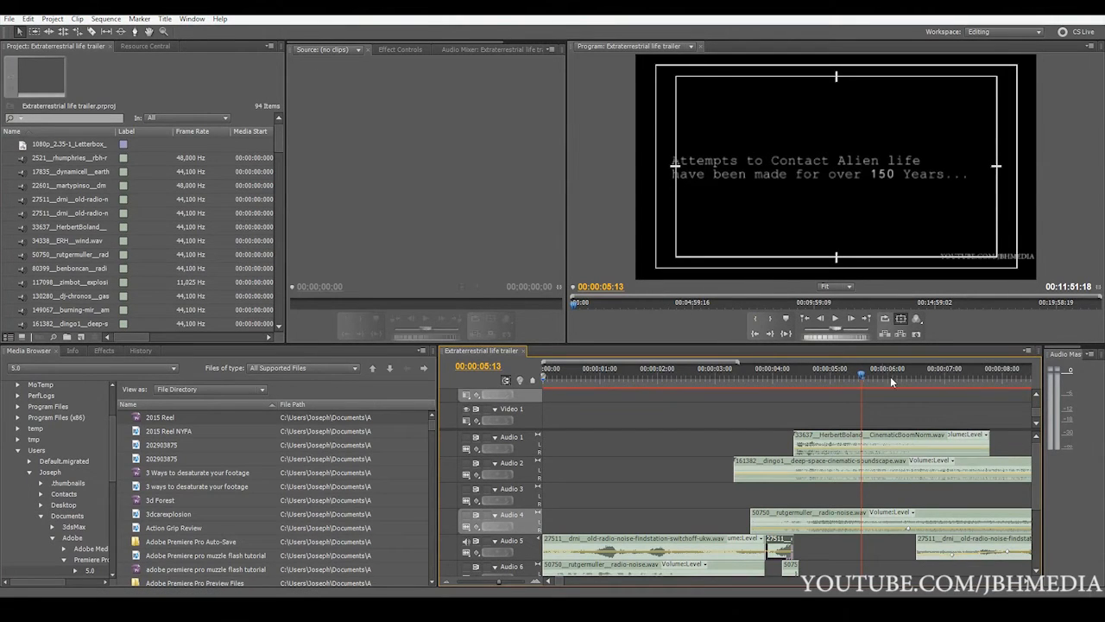
pyautogui.press('space')
pyautogui.moveTo(501, 581); pyautogui.dragTo(487, 581)
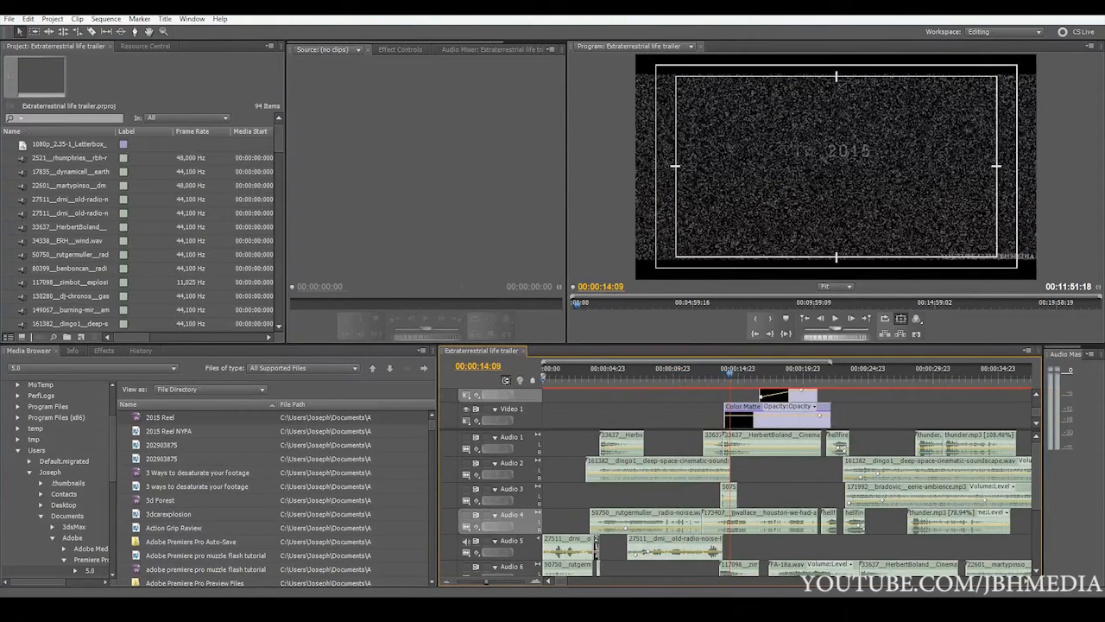
# Play the trailer from the start with only Audio 6 audible and pause at 00:00:18:06
pyautogui.click(544, 381)
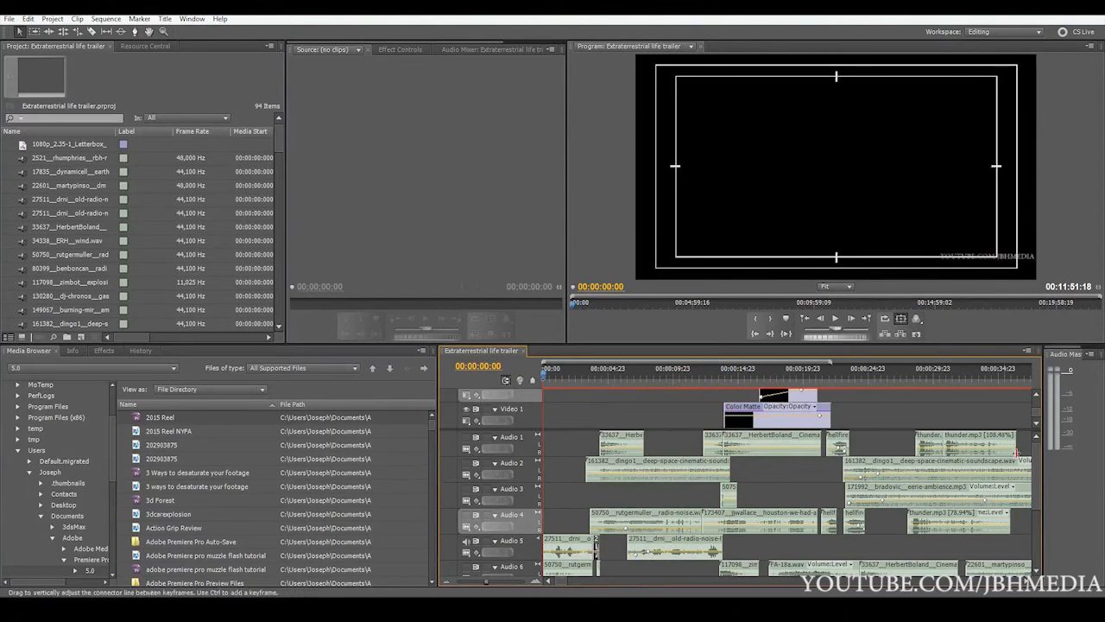
pyautogui.scroll(-3, 1032, 507)
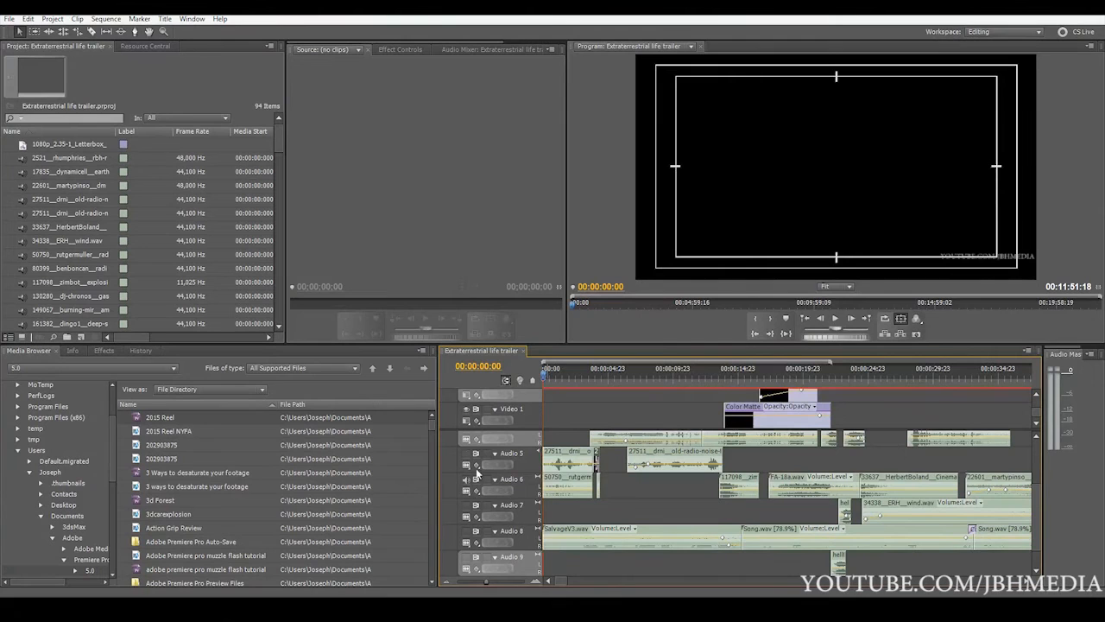
pyautogui.moveTo(488, 584); pyautogui.dragTo(488, 587)
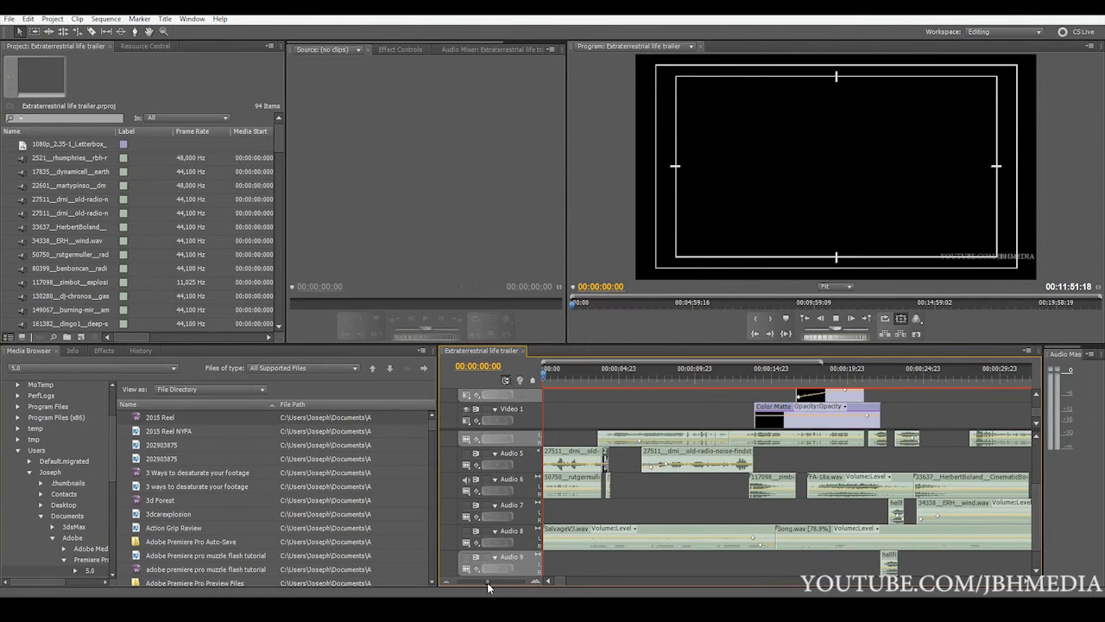
pyautogui.press('space')
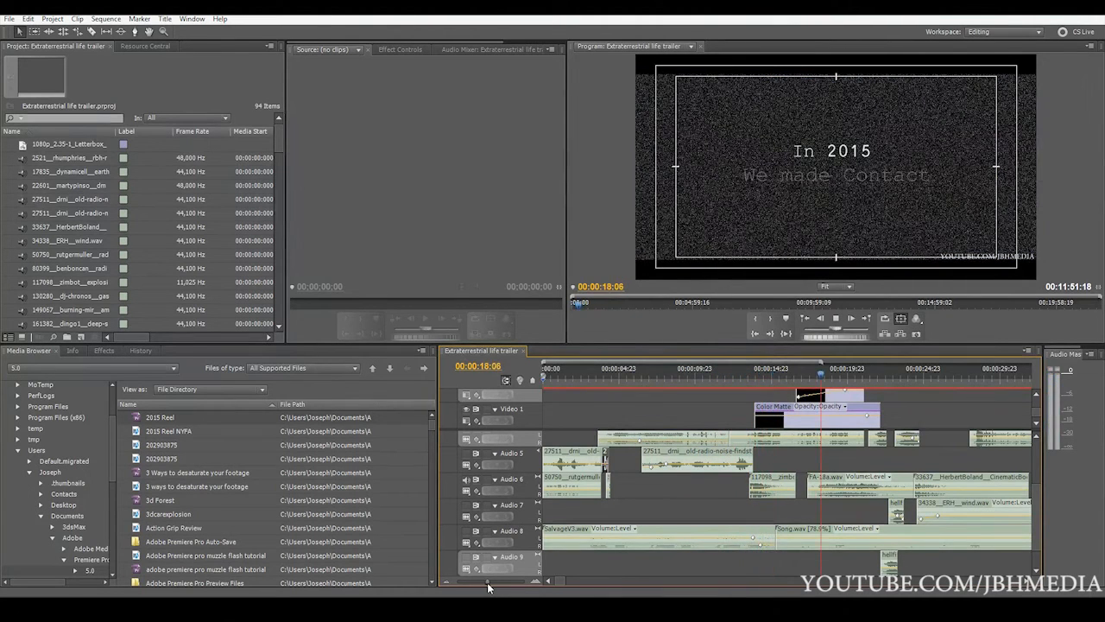
pyautogui.press('space')
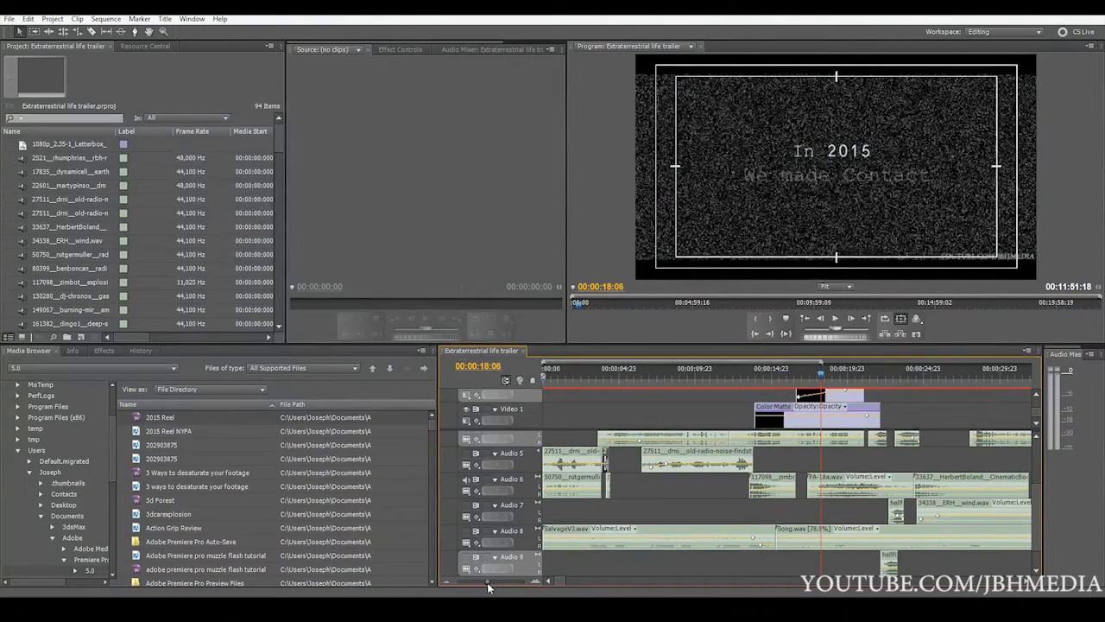
# Go back to the explosion clip around 00:00:14:03 and replay Audio 6 through the FA-18a.wav clip, pausing at 00:00:25:20
pyautogui.click(759, 377)
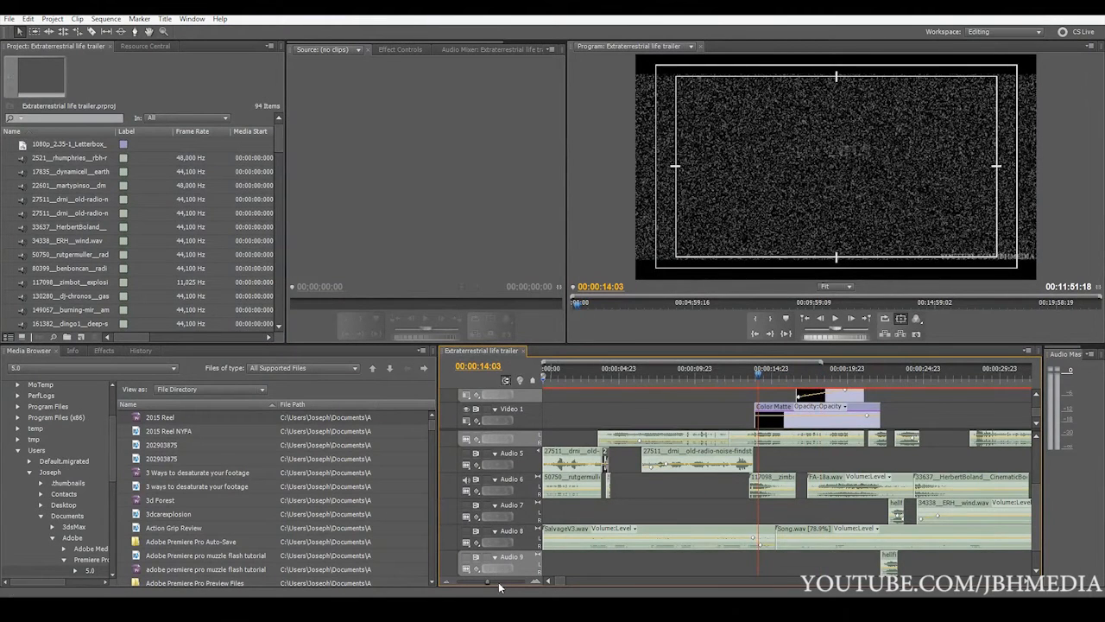
pyautogui.moveTo(488, 582); pyautogui.dragTo(497, 586)
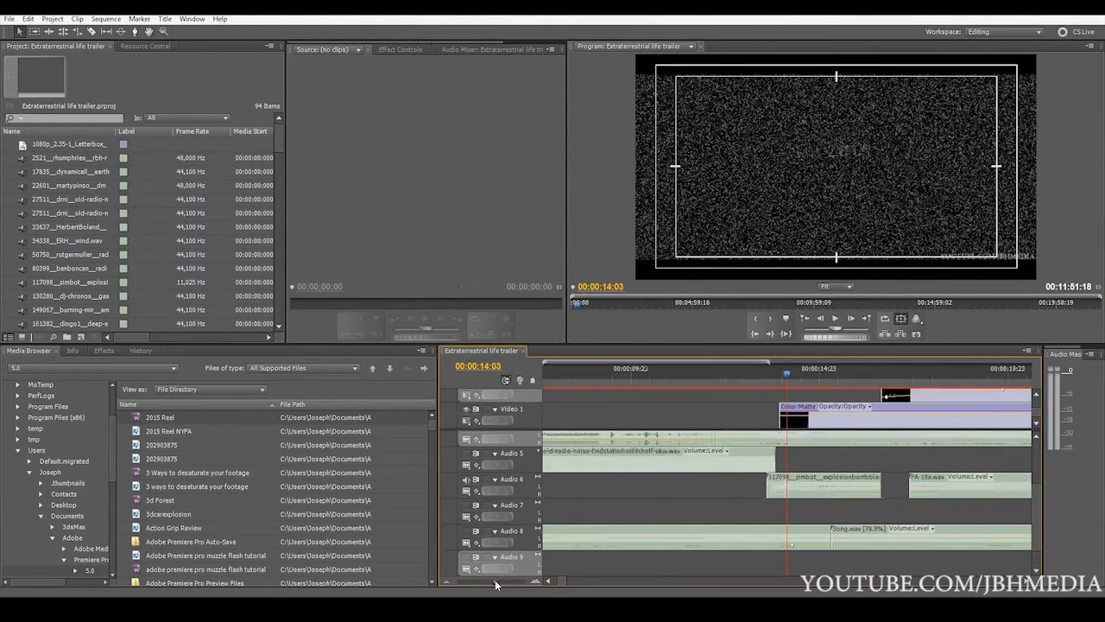
pyautogui.click(750, 376)
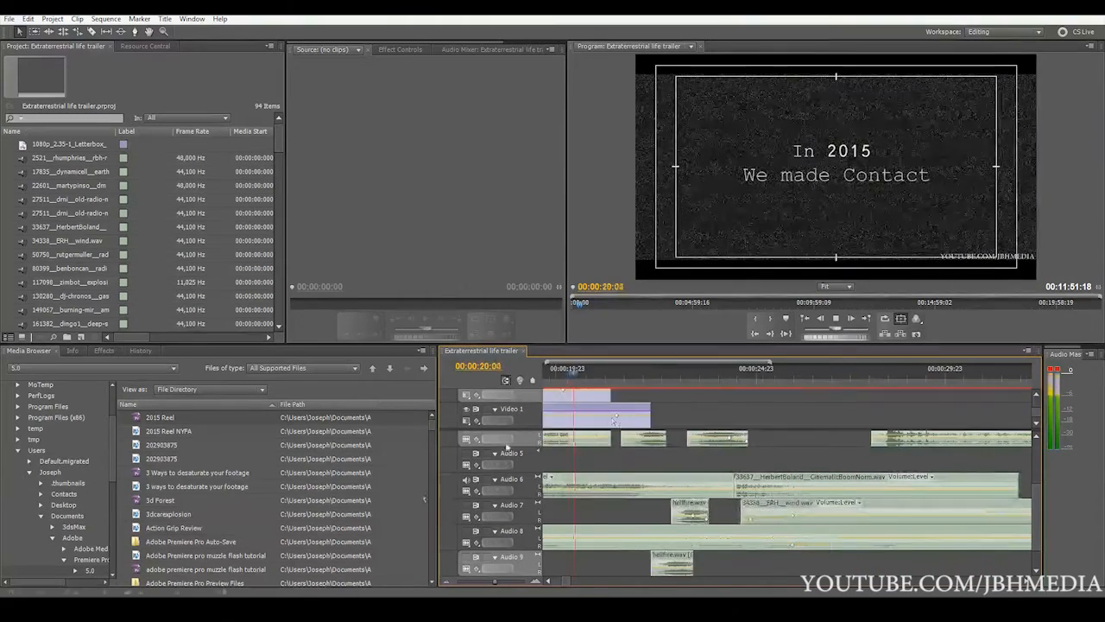
pyautogui.moveTo(495, 583); pyautogui.dragTo(488, 585)
pyautogui.press('space')
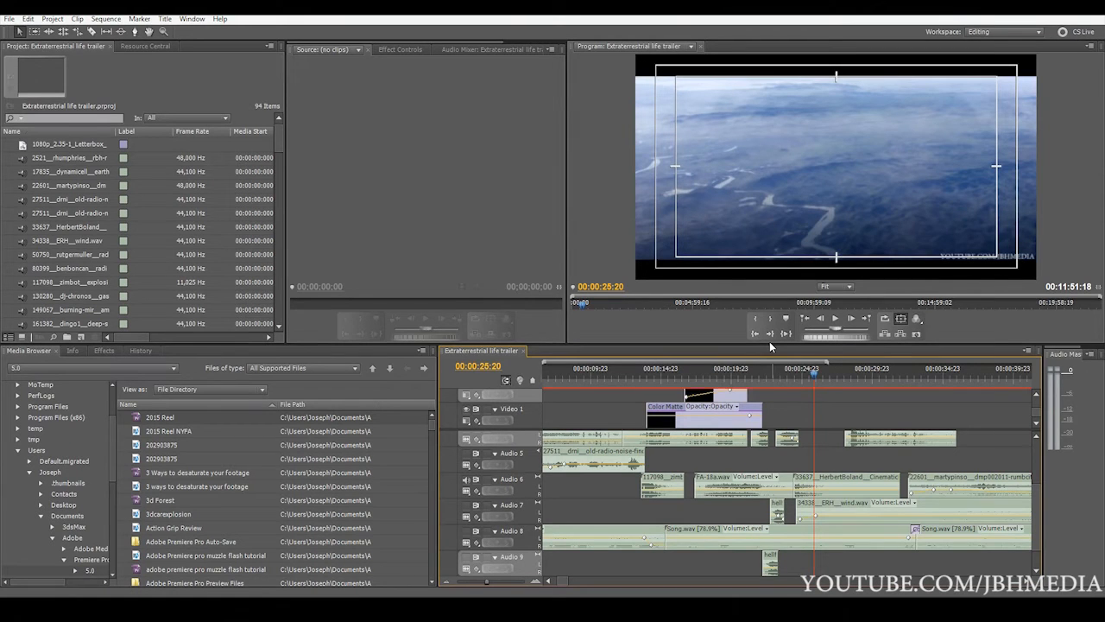
# Continue playing Audio 6 from 00:00:25:20 into the sirens clip and stop at 00:00:38:17
pyautogui.press('space')
pyautogui.moveTo(486, 582); pyautogui.dragTo(484, 583)
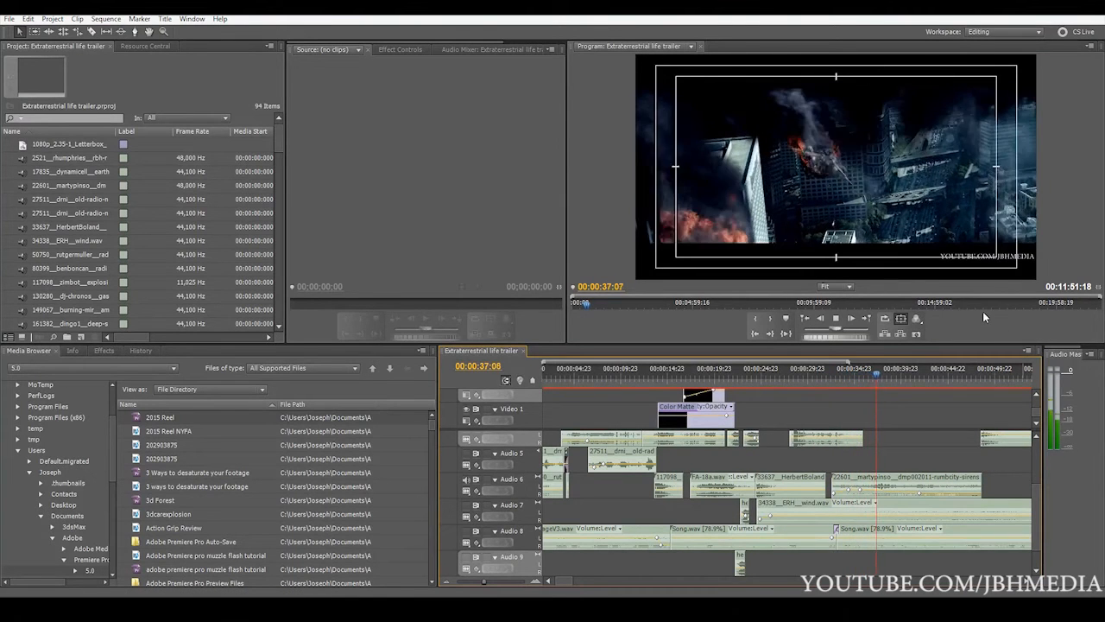
pyautogui.press('space')
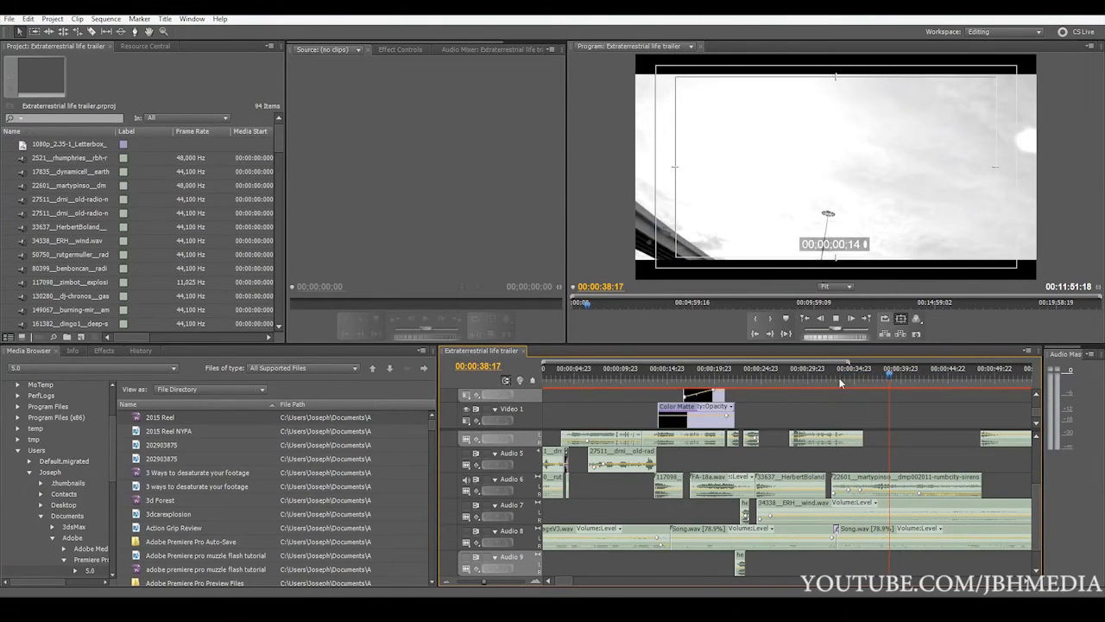
# Play from 00:00:21:02 with only Audio 7 audible, through the hellfire clip into the wind clip, and pause at 00:00:32:14
pyautogui.moveTo(484, 583); pyautogui.dragTo(479, 583)
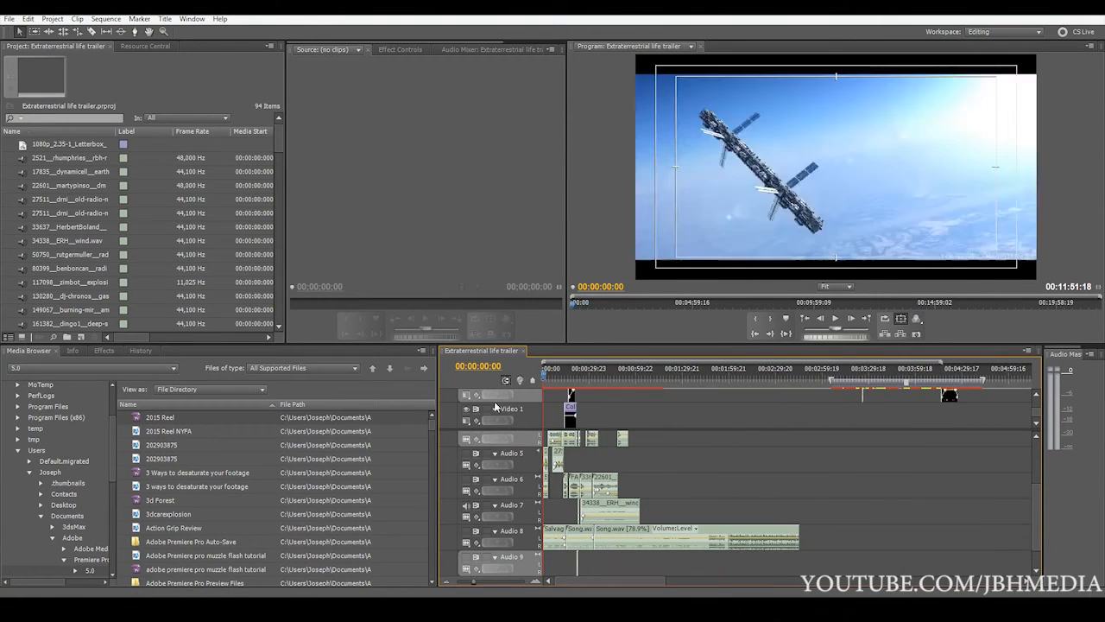
pyautogui.click(577, 379)
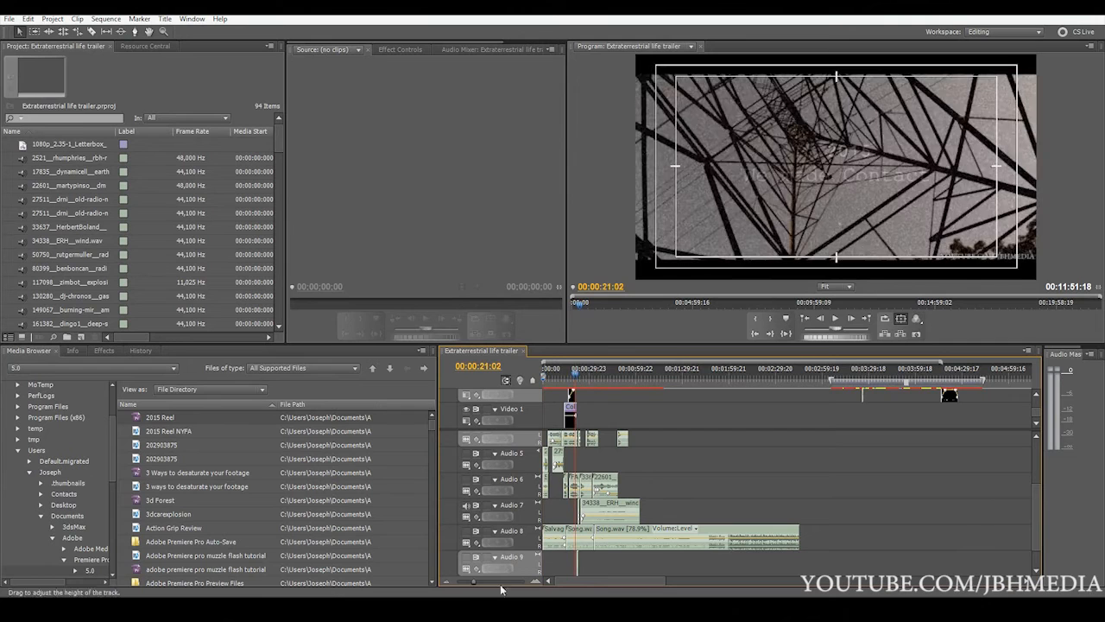
pyautogui.click(486, 583)
pyautogui.press('space')
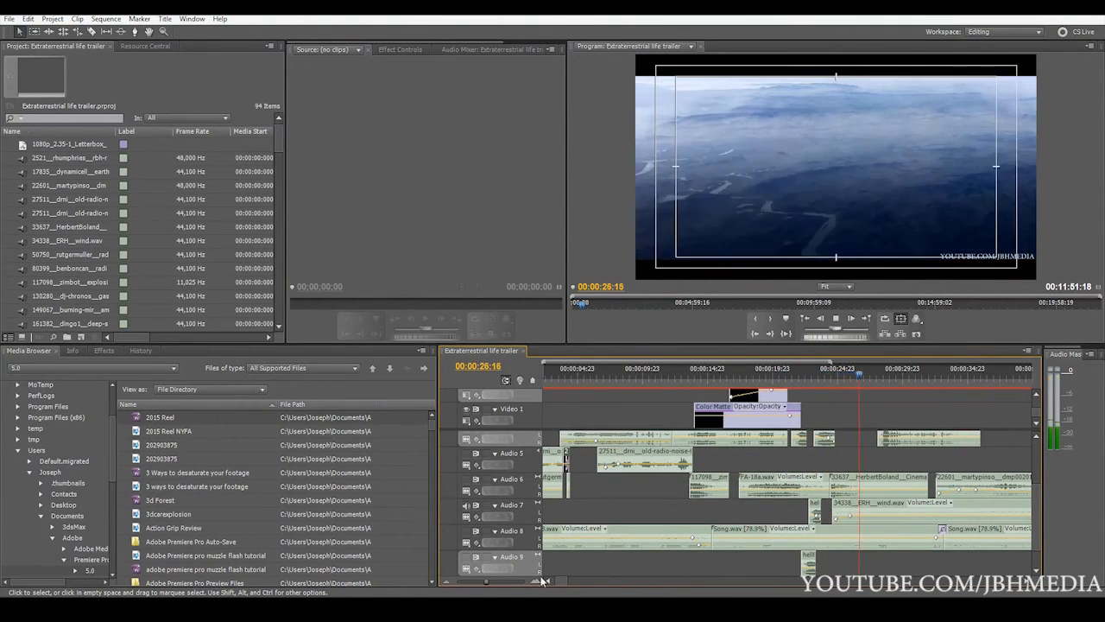
pyautogui.moveTo(543, 580); pyautogui.dragTo(480, 586)
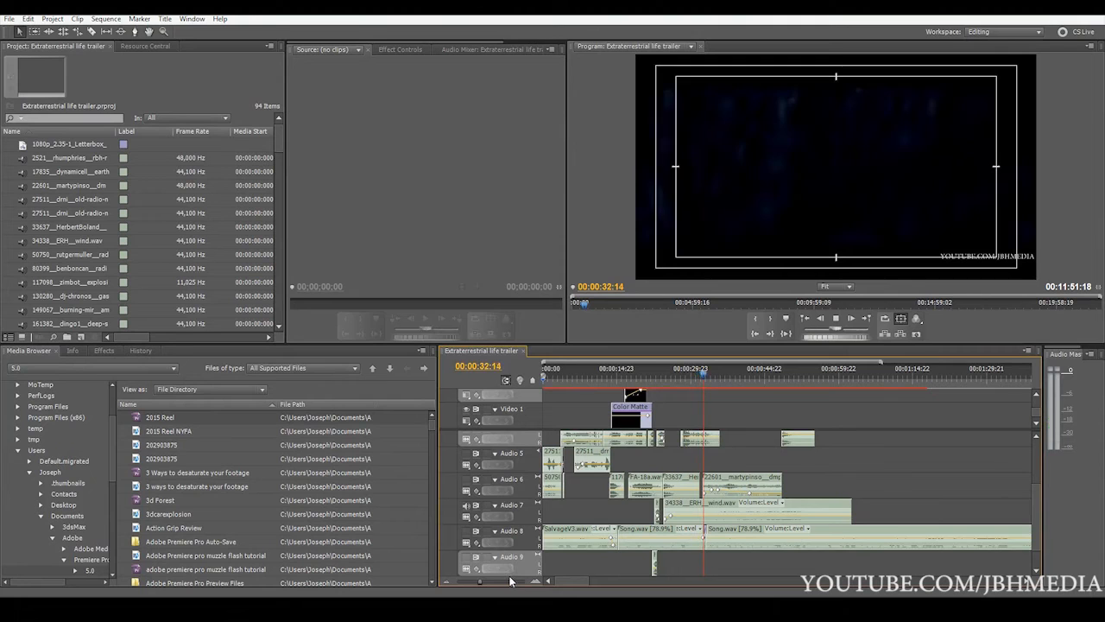
pyautogui.press('space')
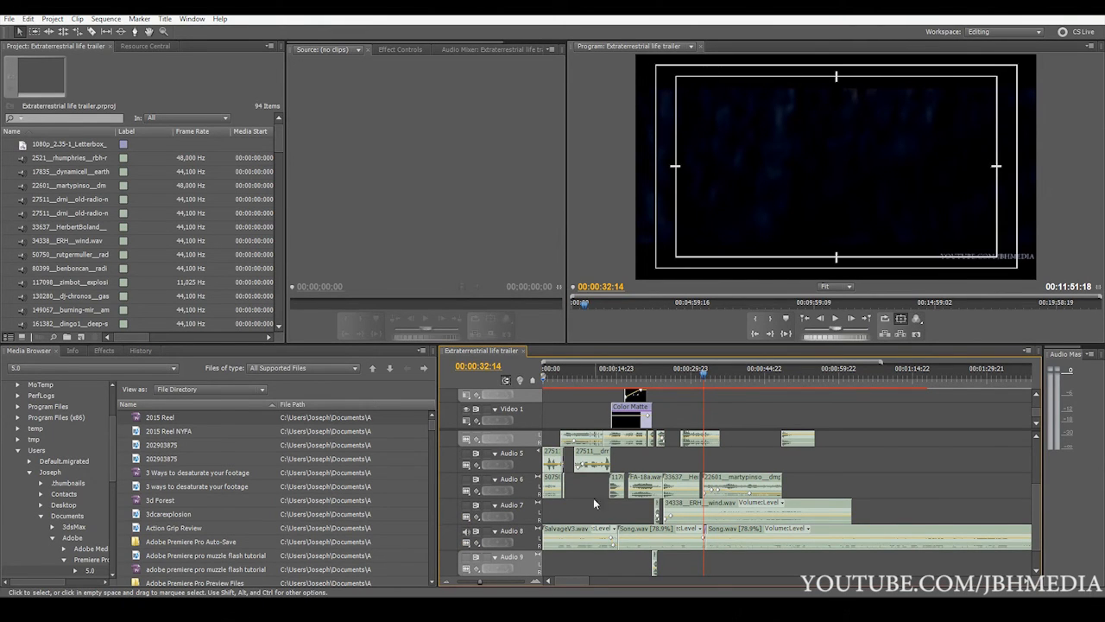
pyautogui.moveTo(487, 584); pyautogui.dragTo(482, 582)
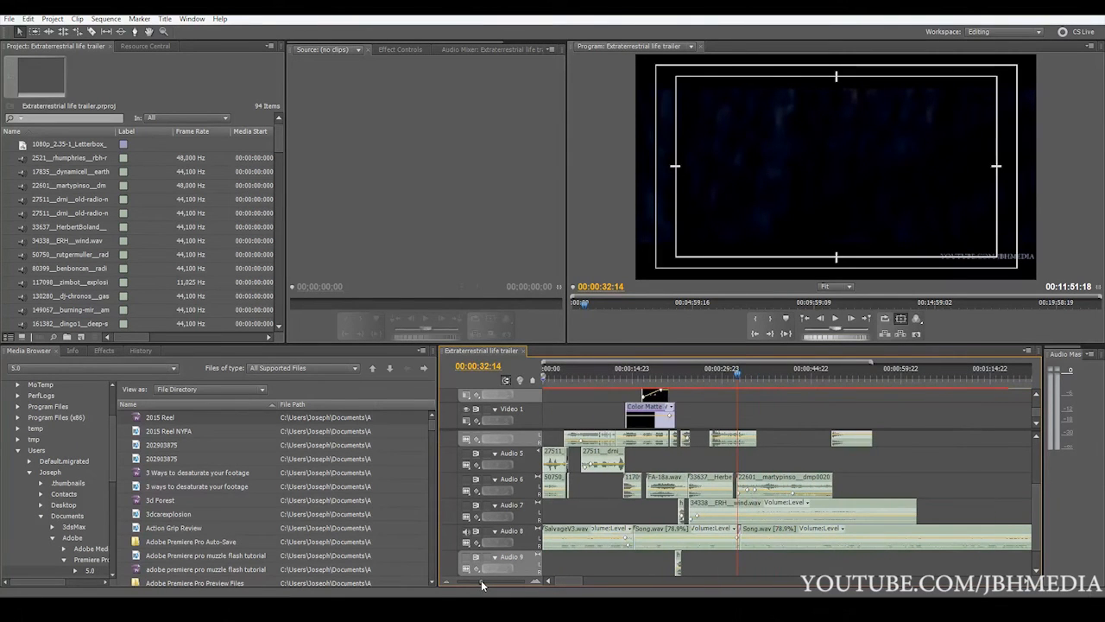